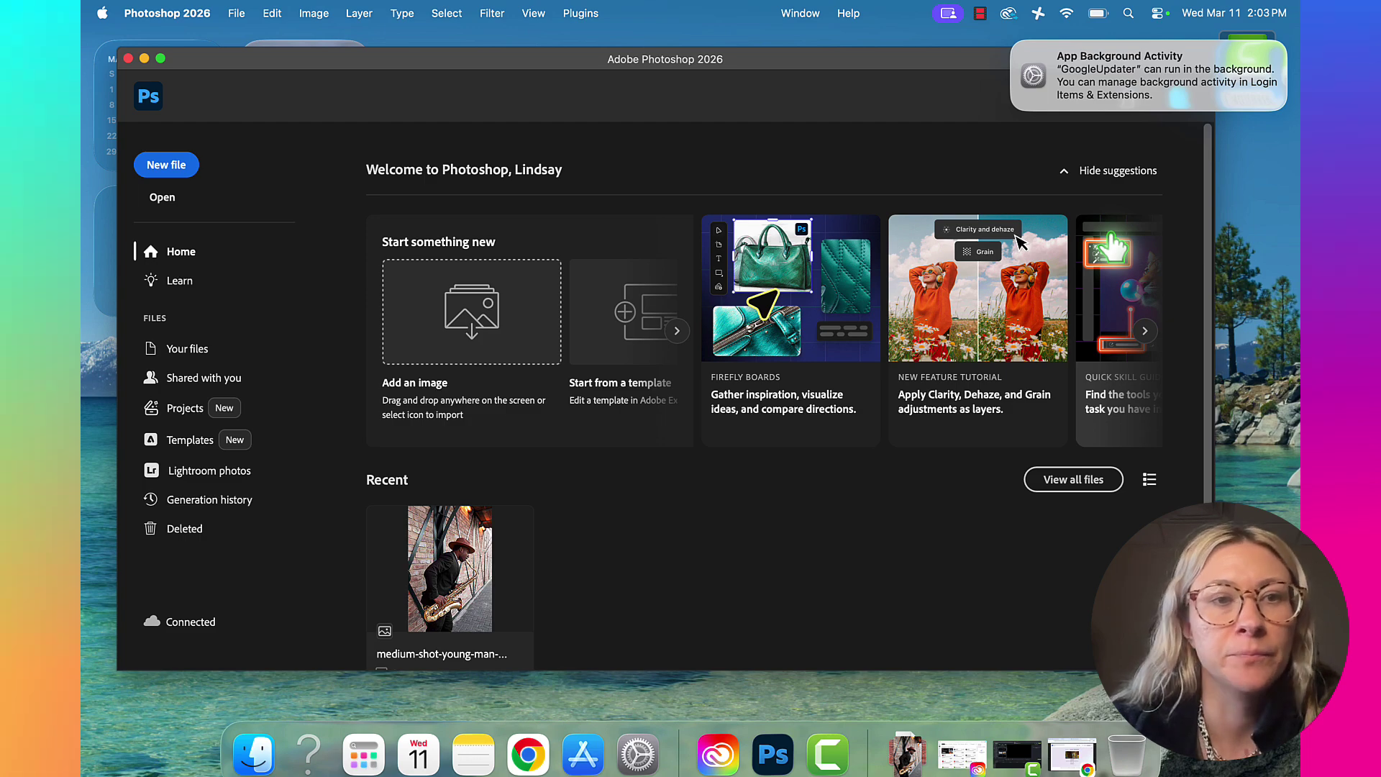
# Create a new 11 by 17 inch portrait document named P in CMYK Color at 200 pixels/inch with a white background.
pyautogui.click(180, 170)
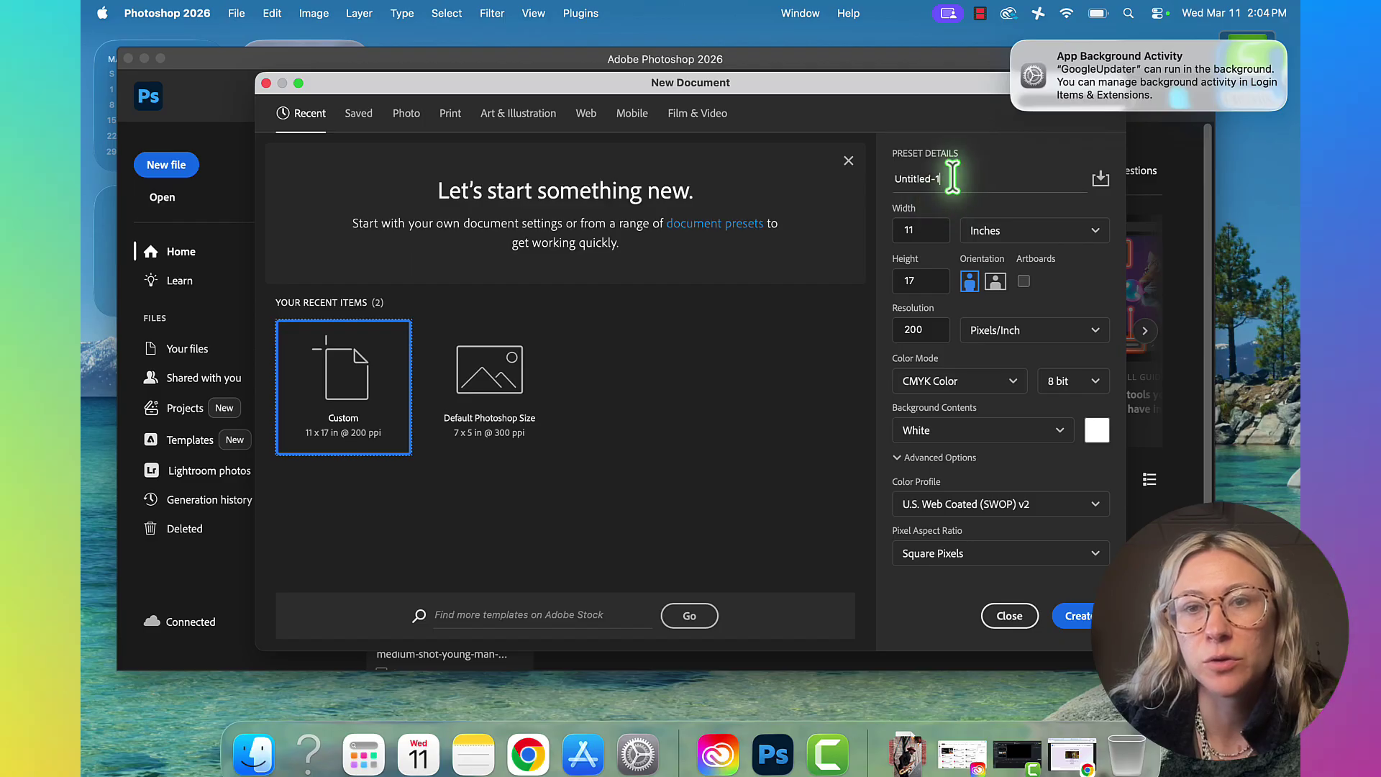
pyautogui.moveTo(947, 178); pyautogui.dragTo(890, 179)
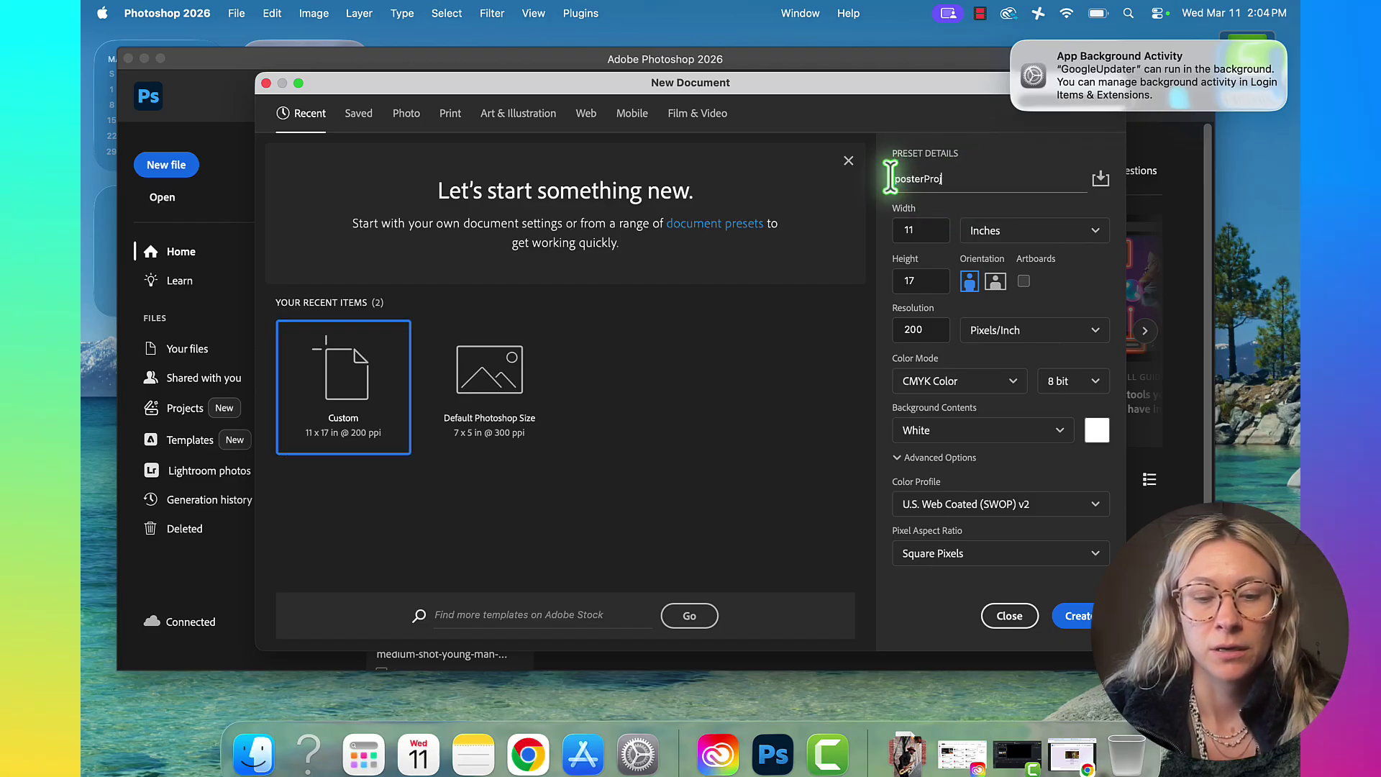
pyautogui.write('posterProject')
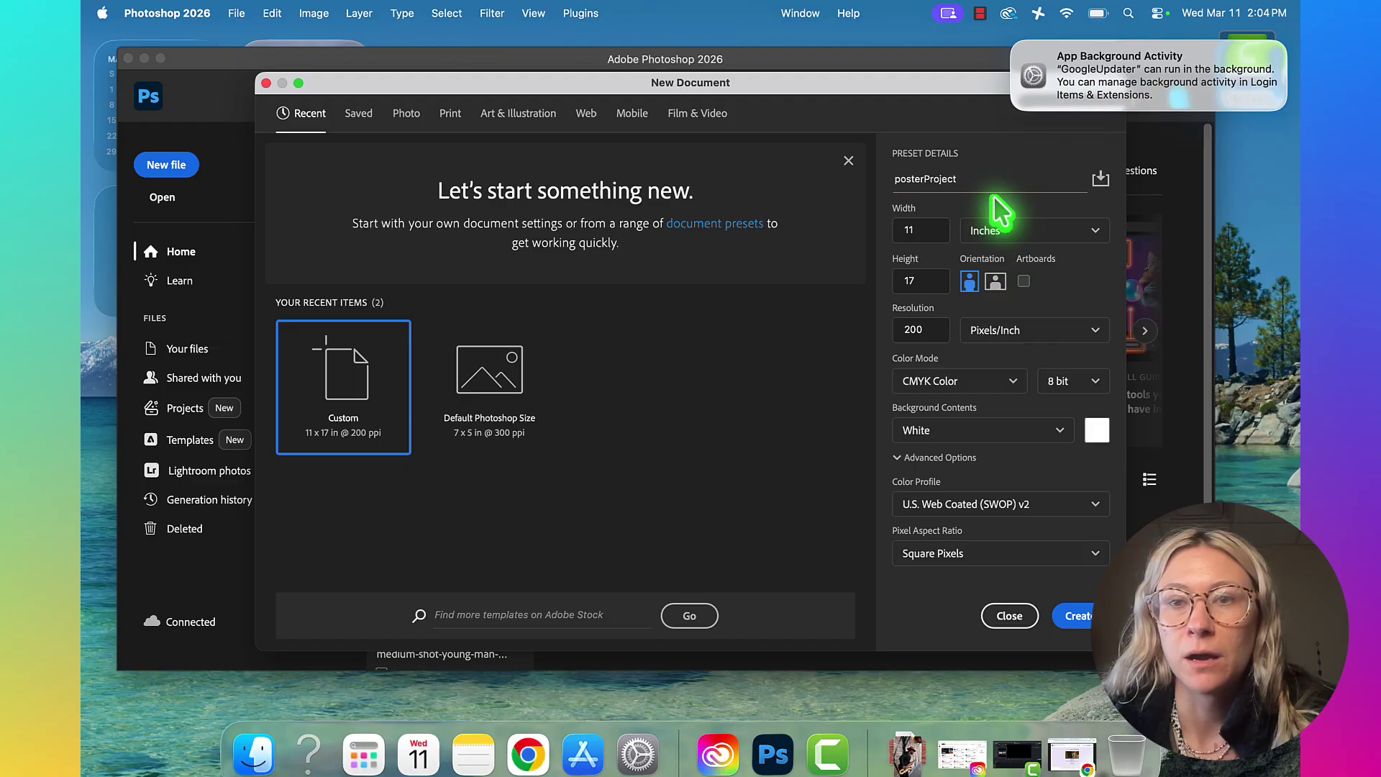
pyautogui.doubleClick(899, 179)
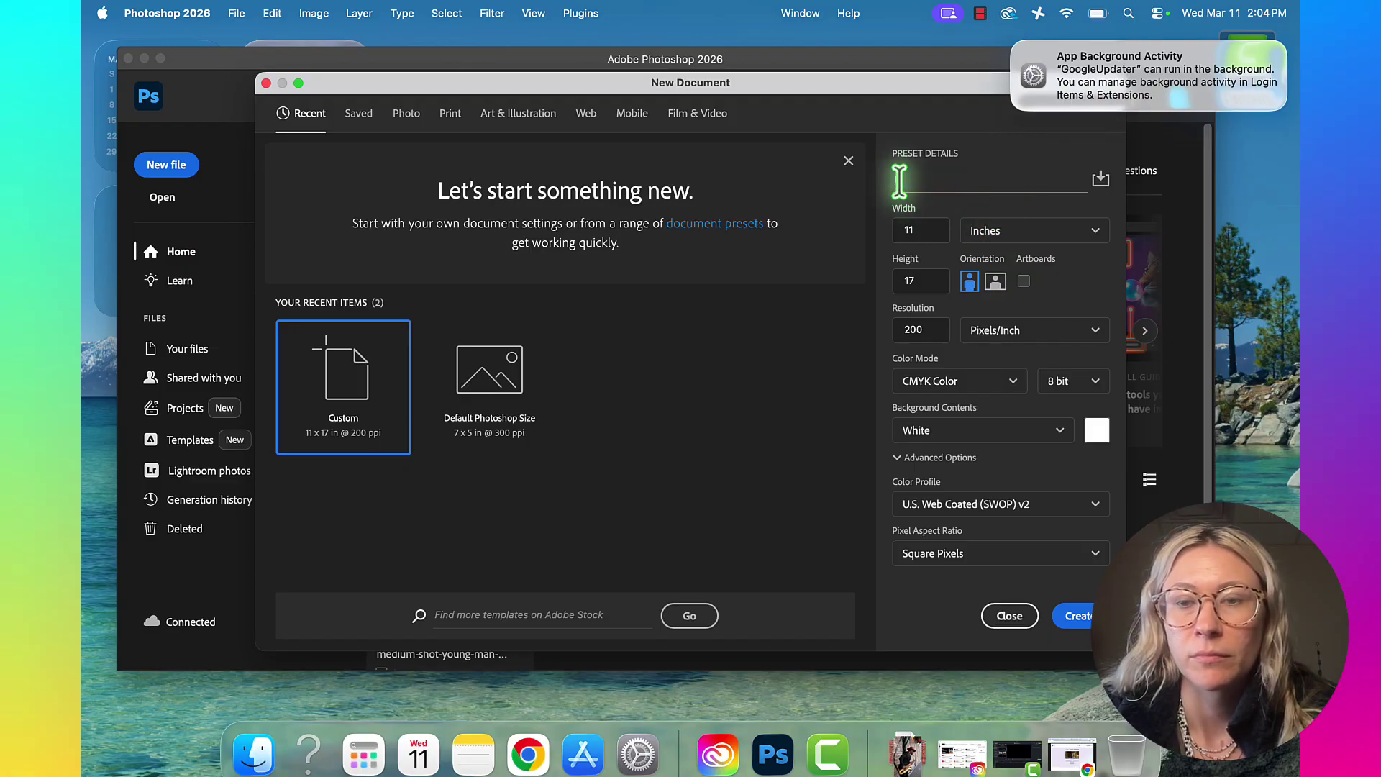
pyautogui.write('P')
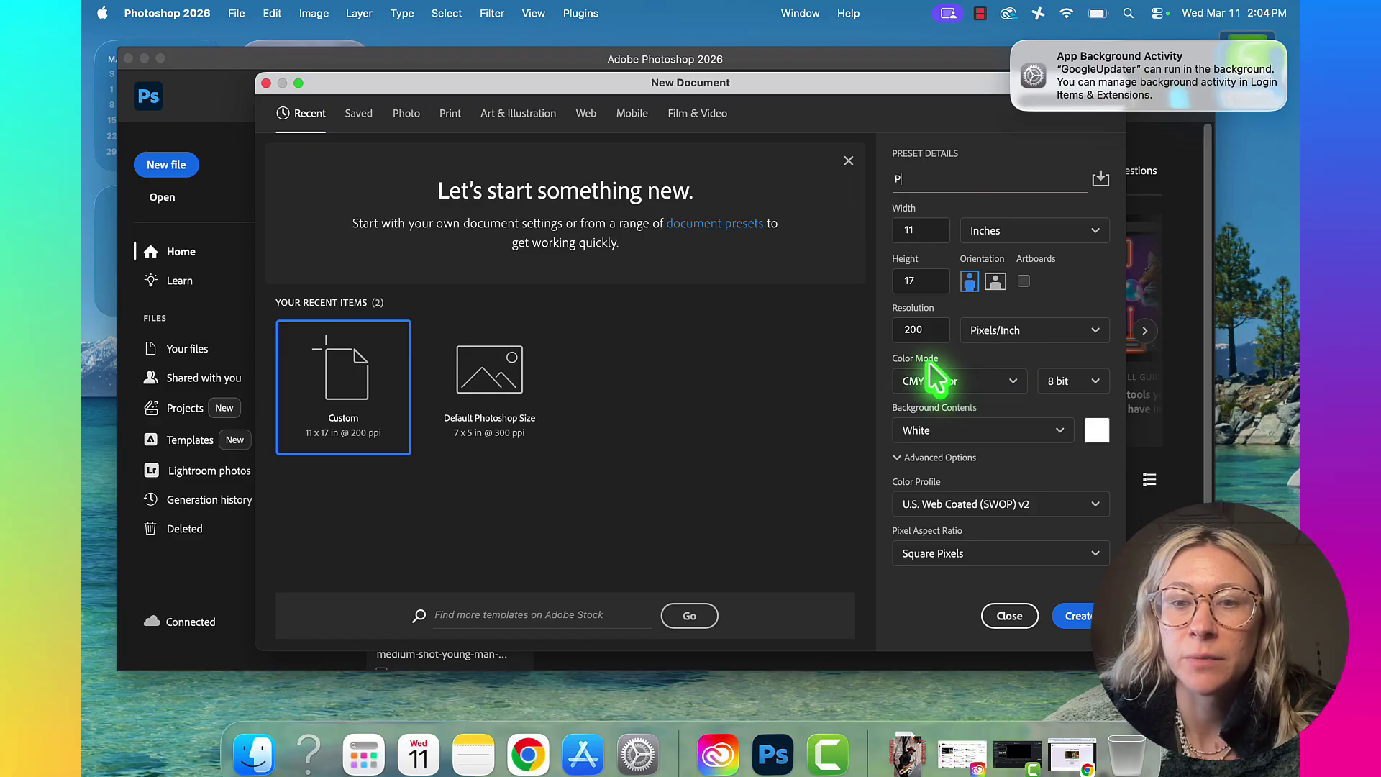
pyautogui.click(927, 388)
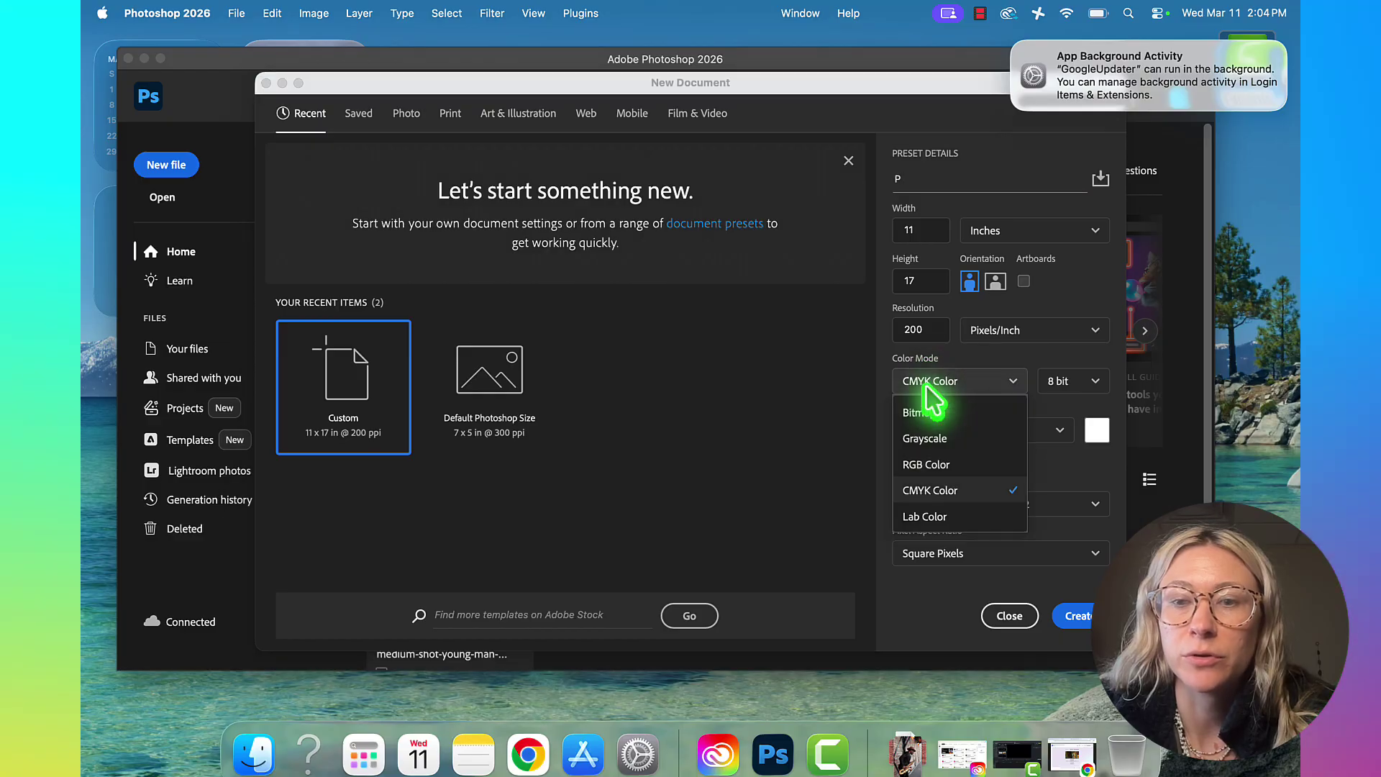
pyautogui.click(928, 492)
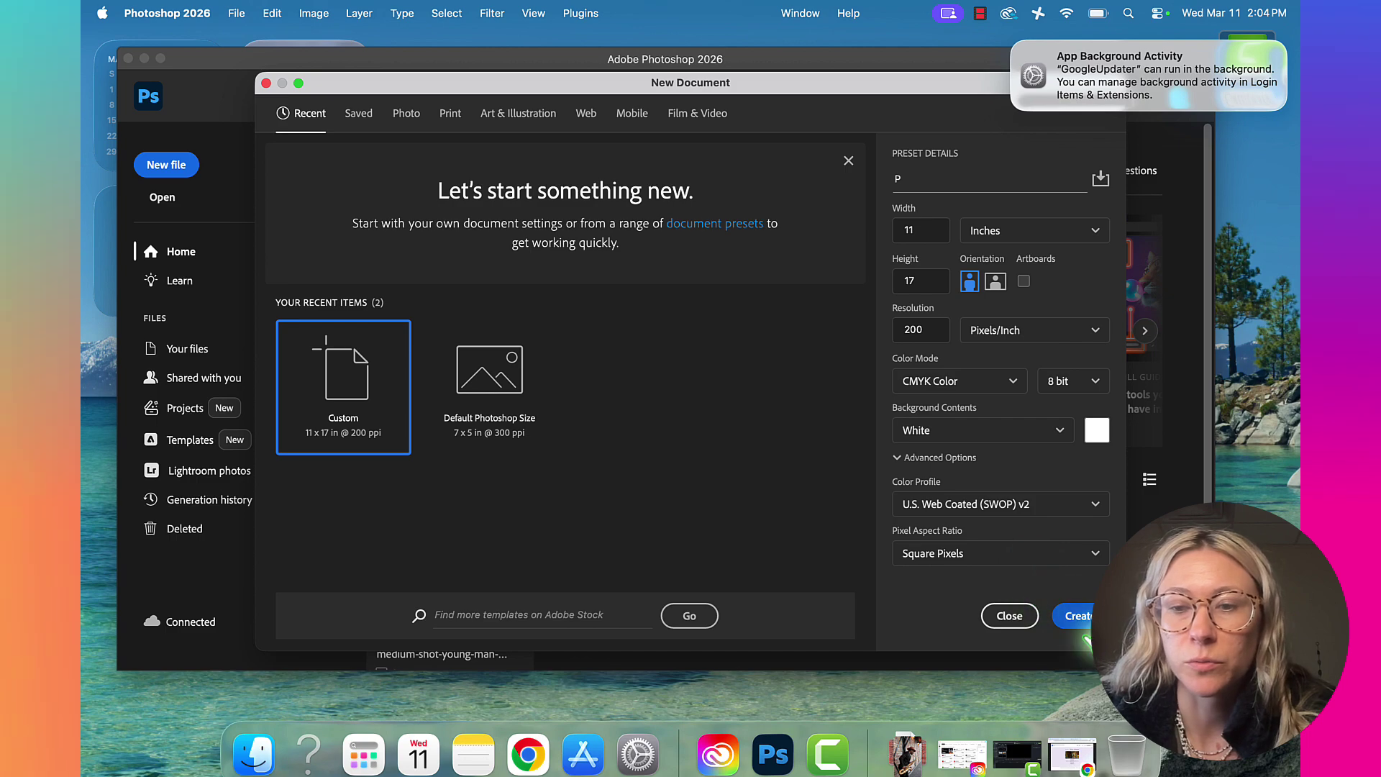
pyautogui.click(1079, 618)
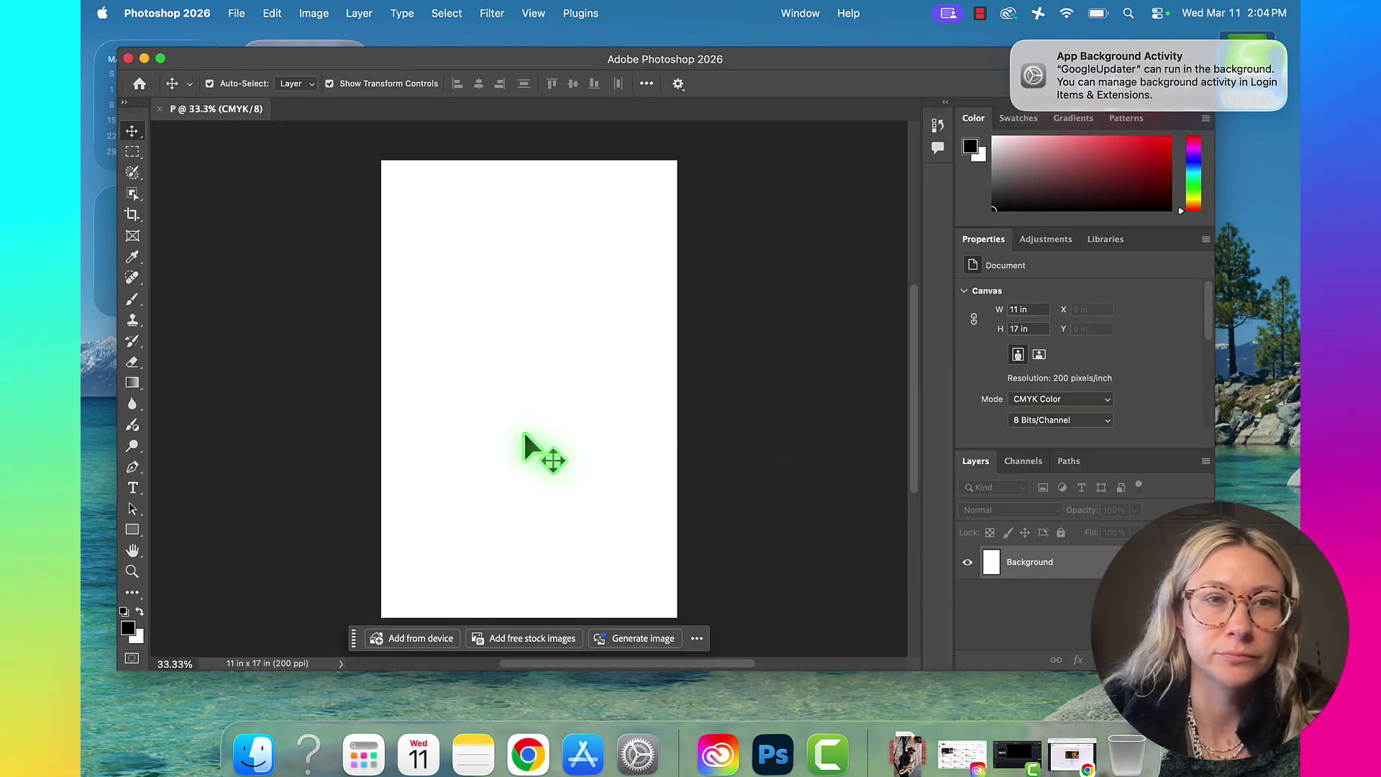
# Show the rulers around the canvas and set their units to inches.
pyautogui.moveTo(910, 66); pyautogui.dragTo(906, 80)
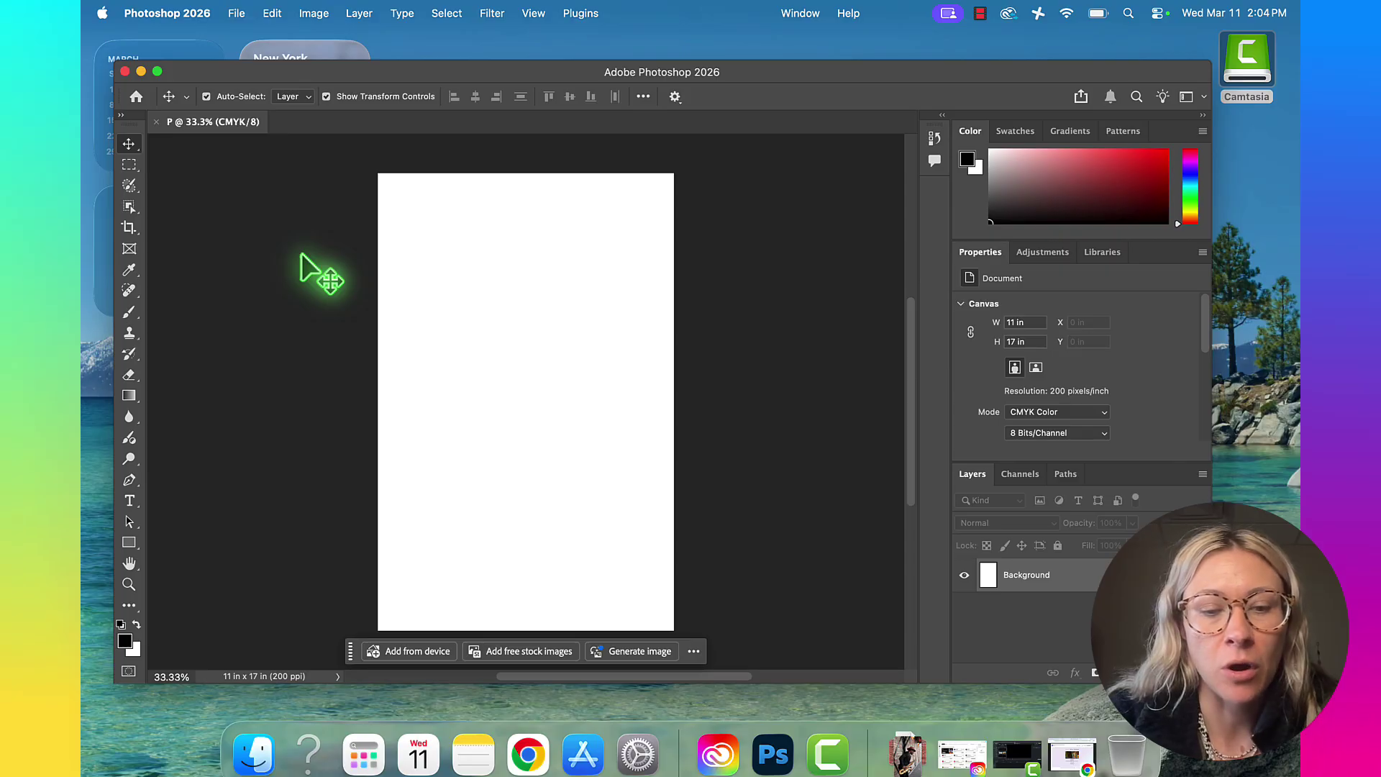
pyautogui.press('super+r')
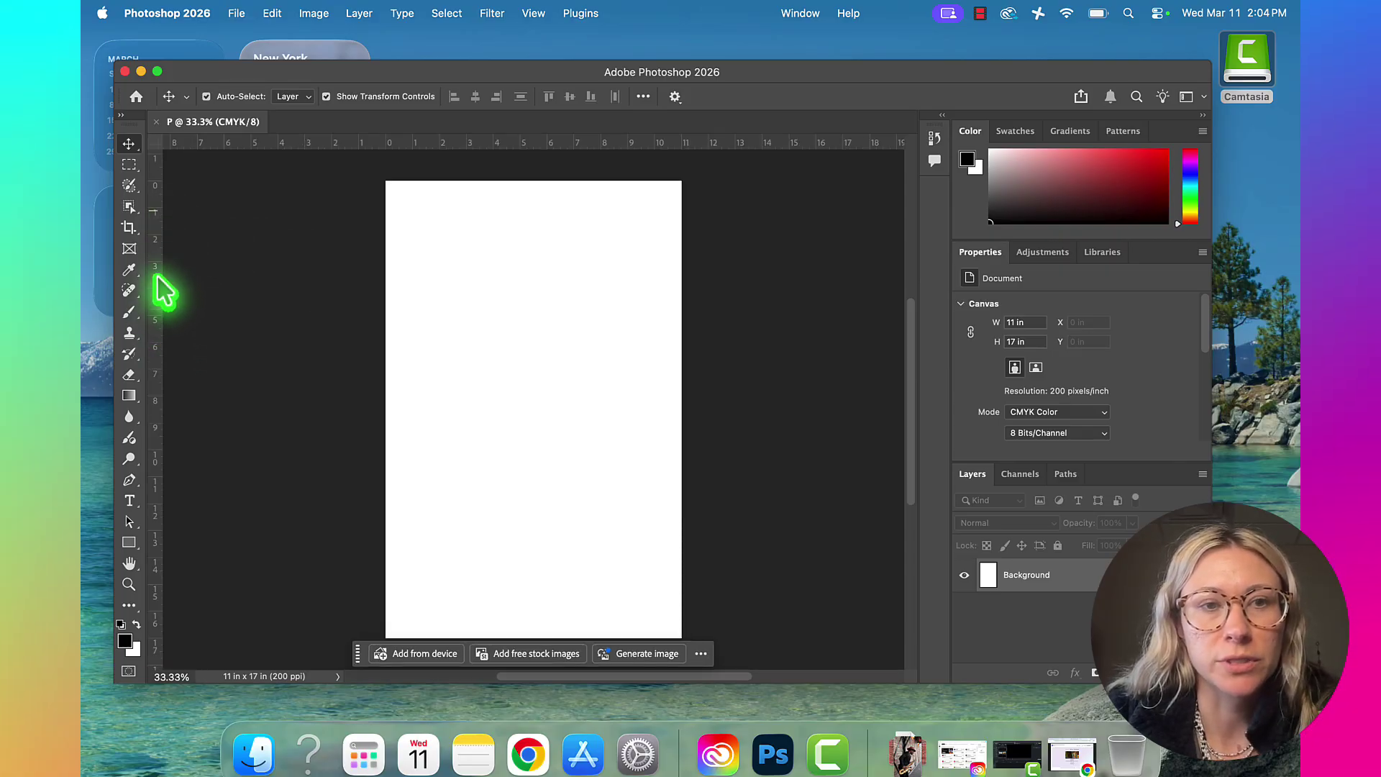
pyautogui.rightClick(450, 141)
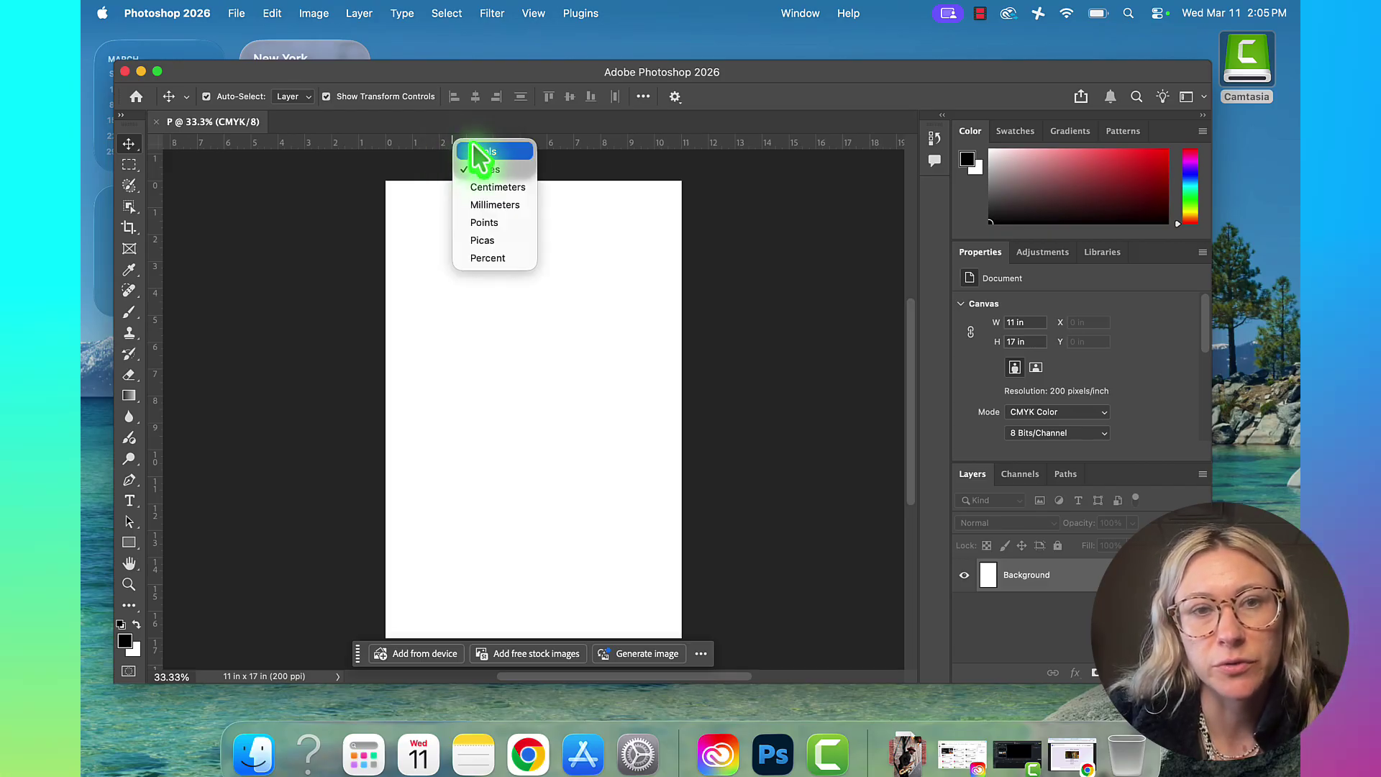
pyautogui.click(486, 168)
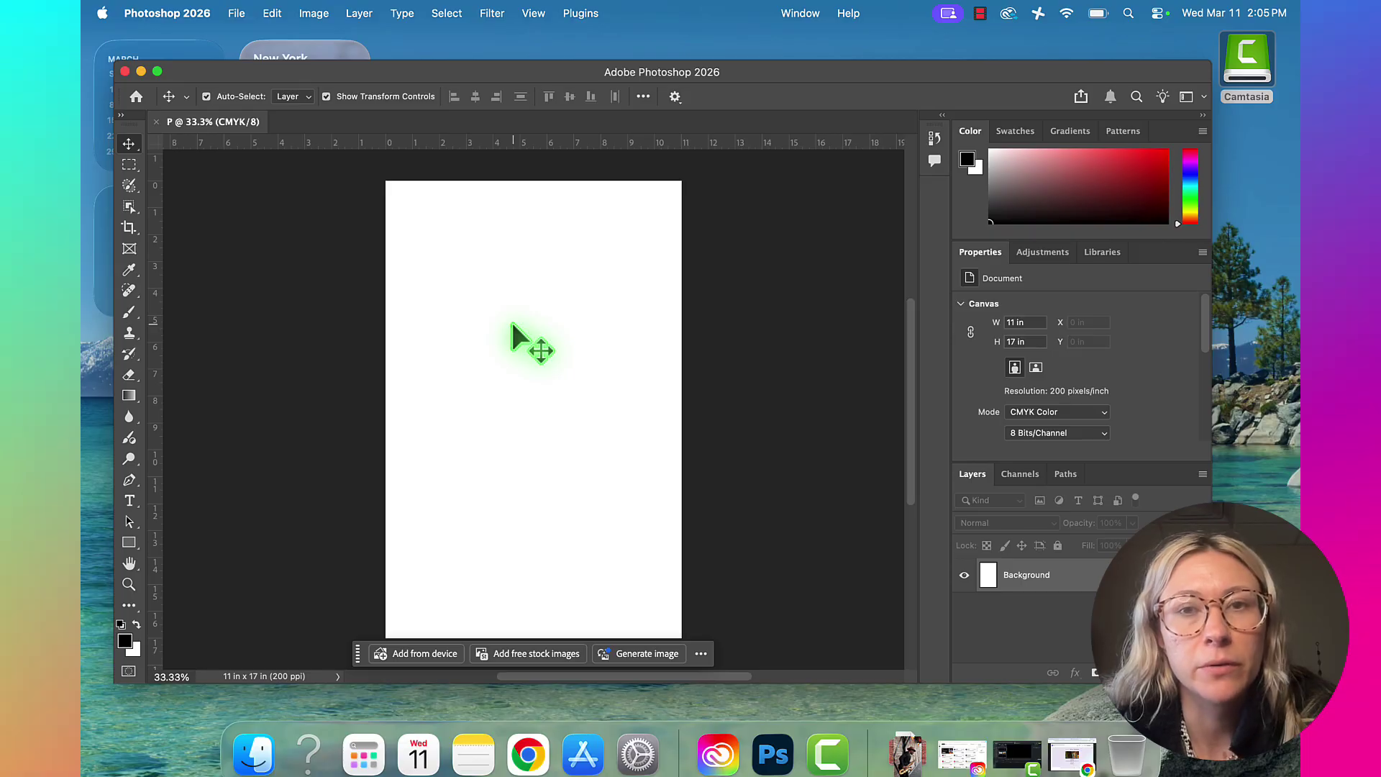
# Start a new guide layout for the canvas.
pyautogui.click(534, 15)
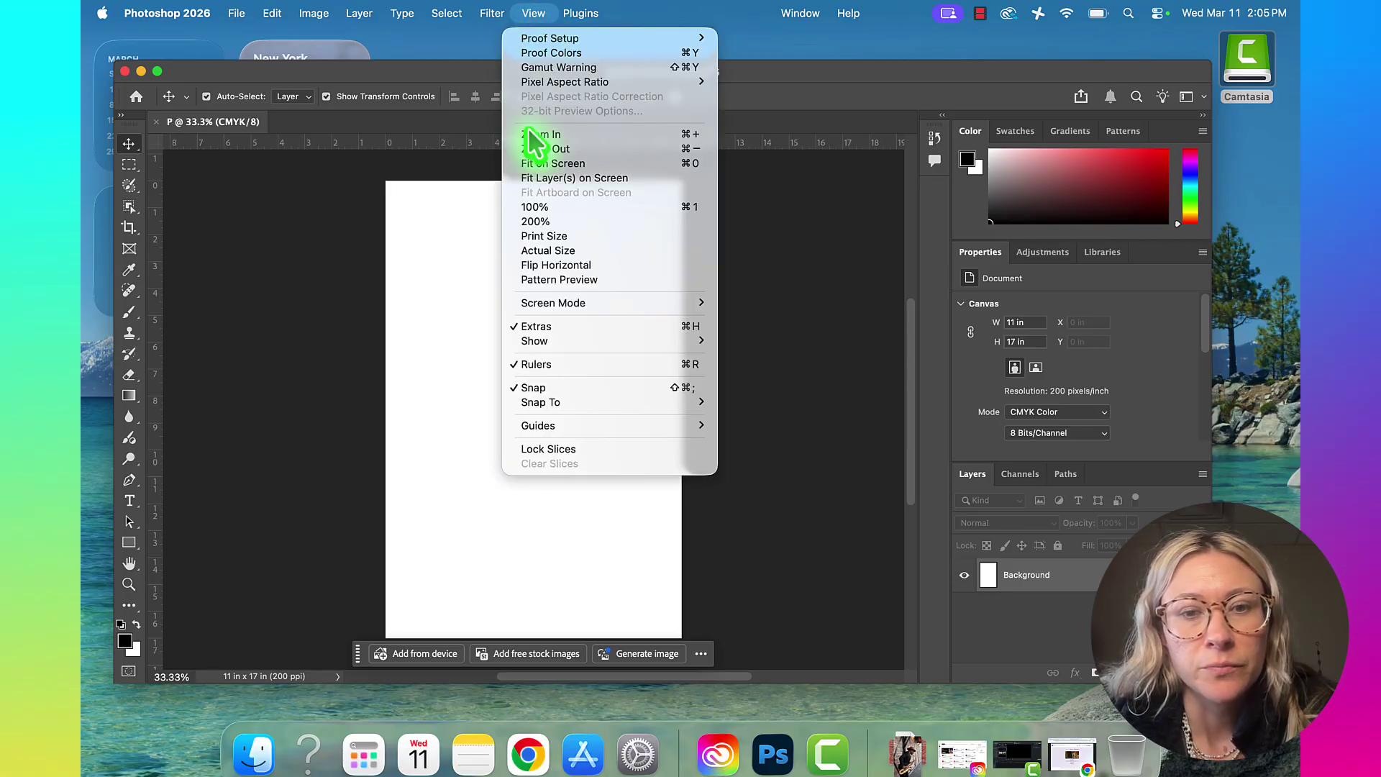
pyautogui.moveTo(570, 426)
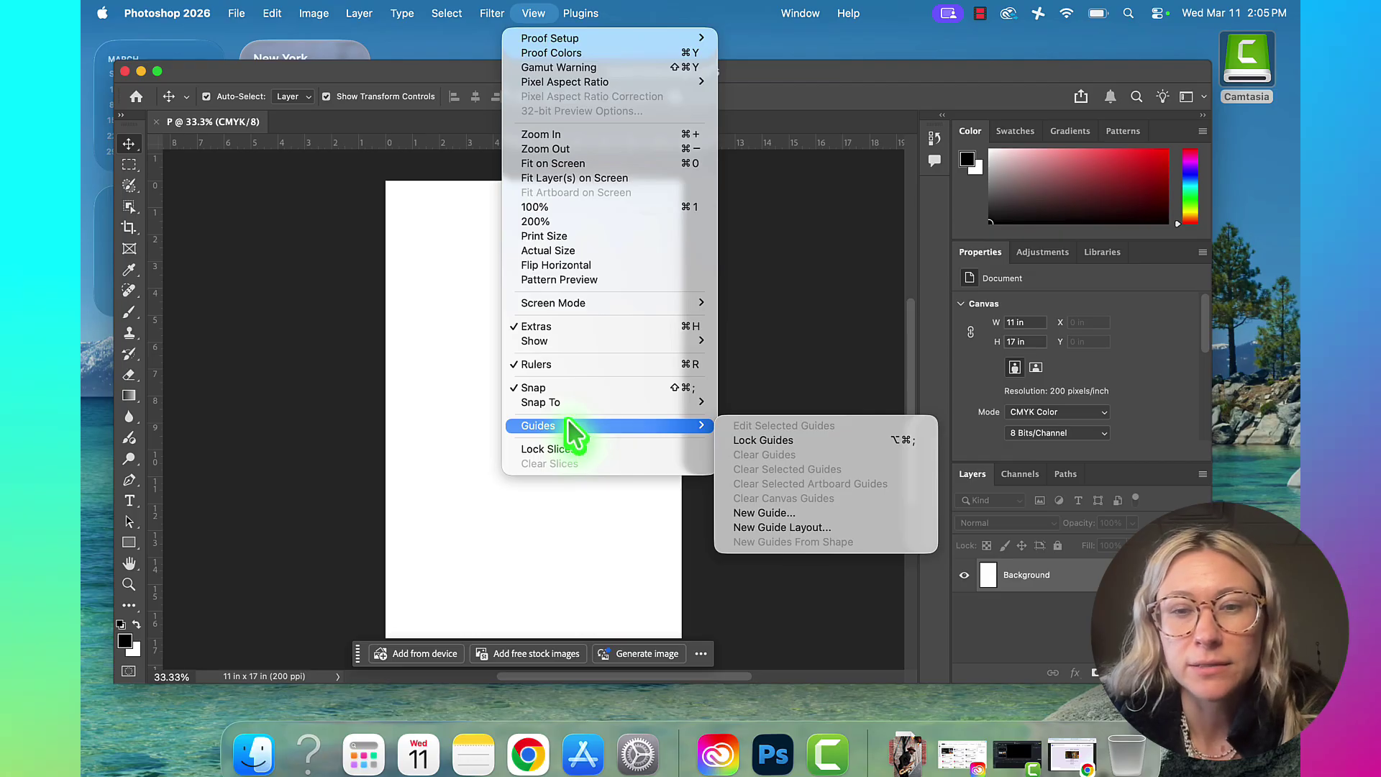
pyautogui.click(811, 528)
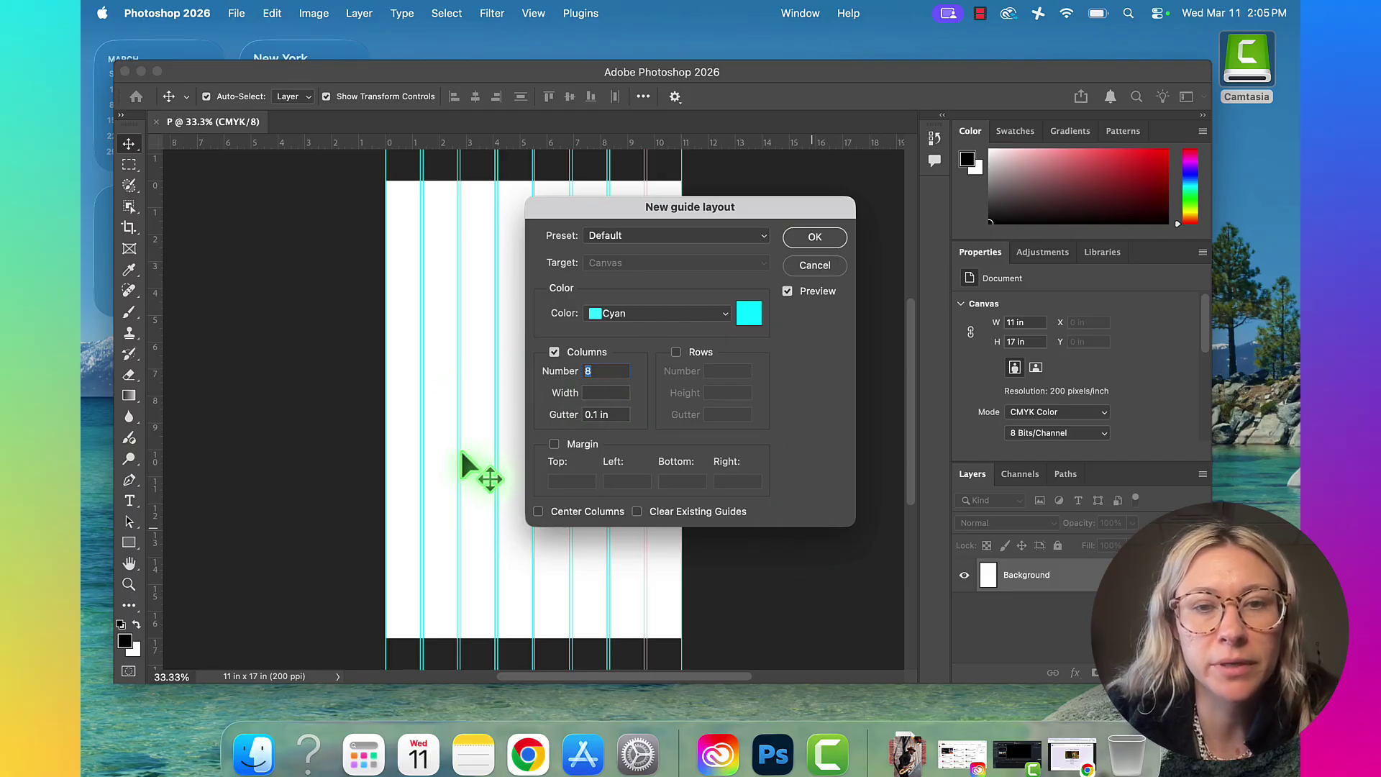
pyautogui.click(555, 352)
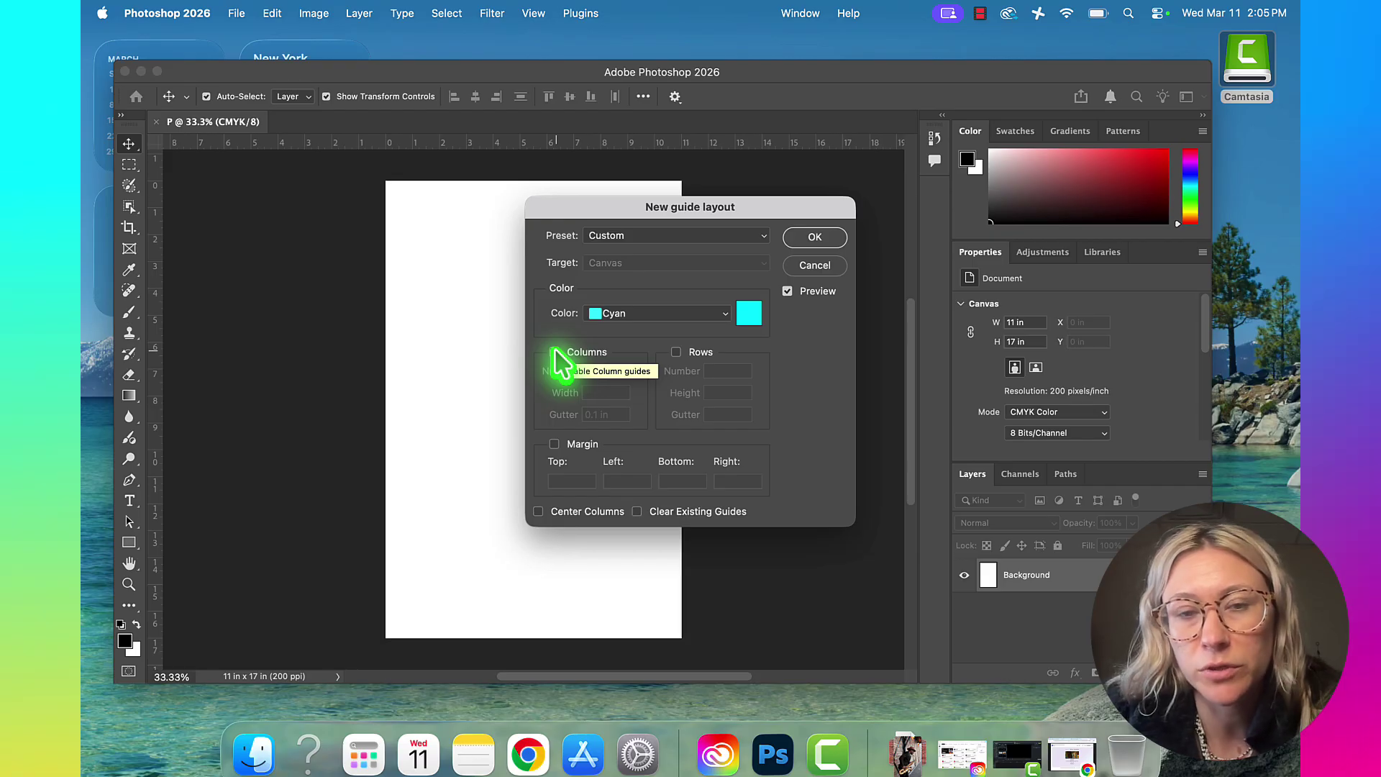
pyautogui.click(555, 351)
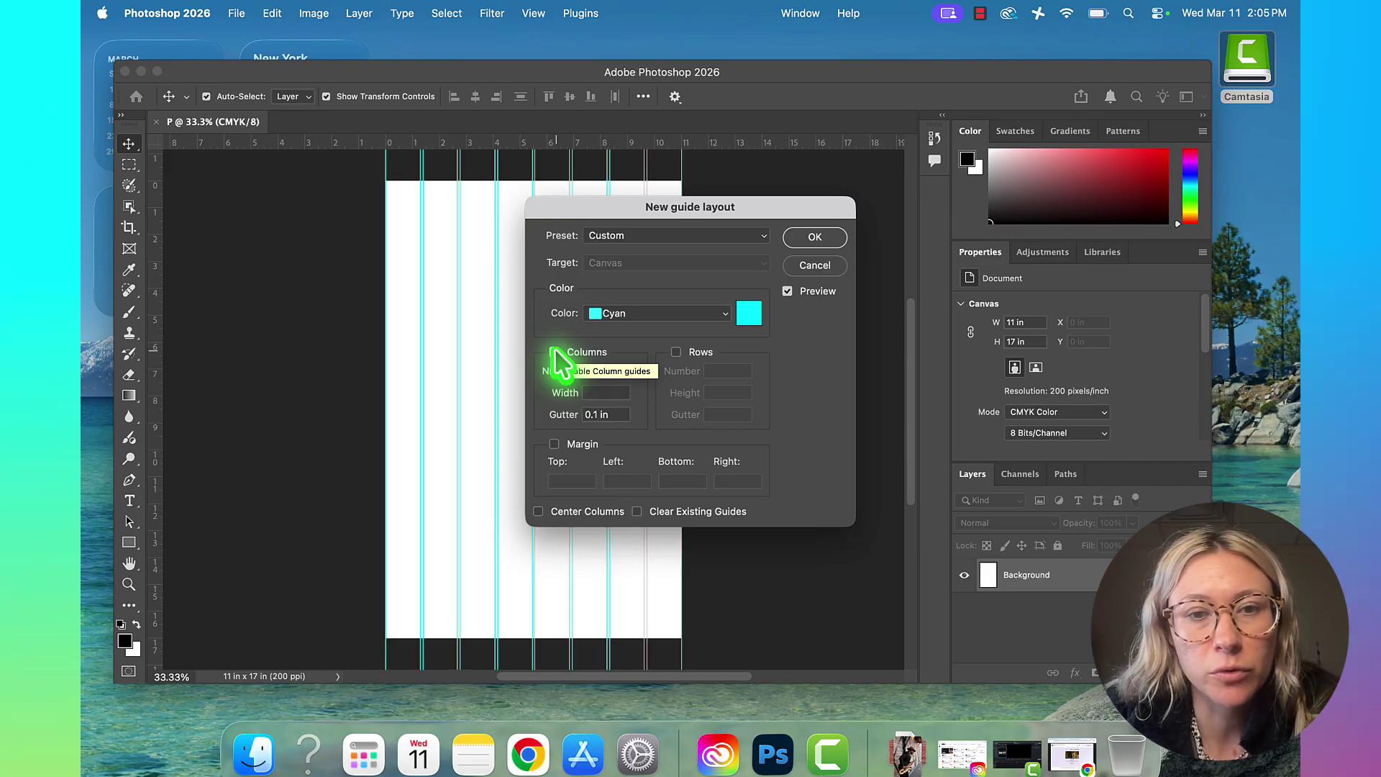
pyautogui.click(676, 351)
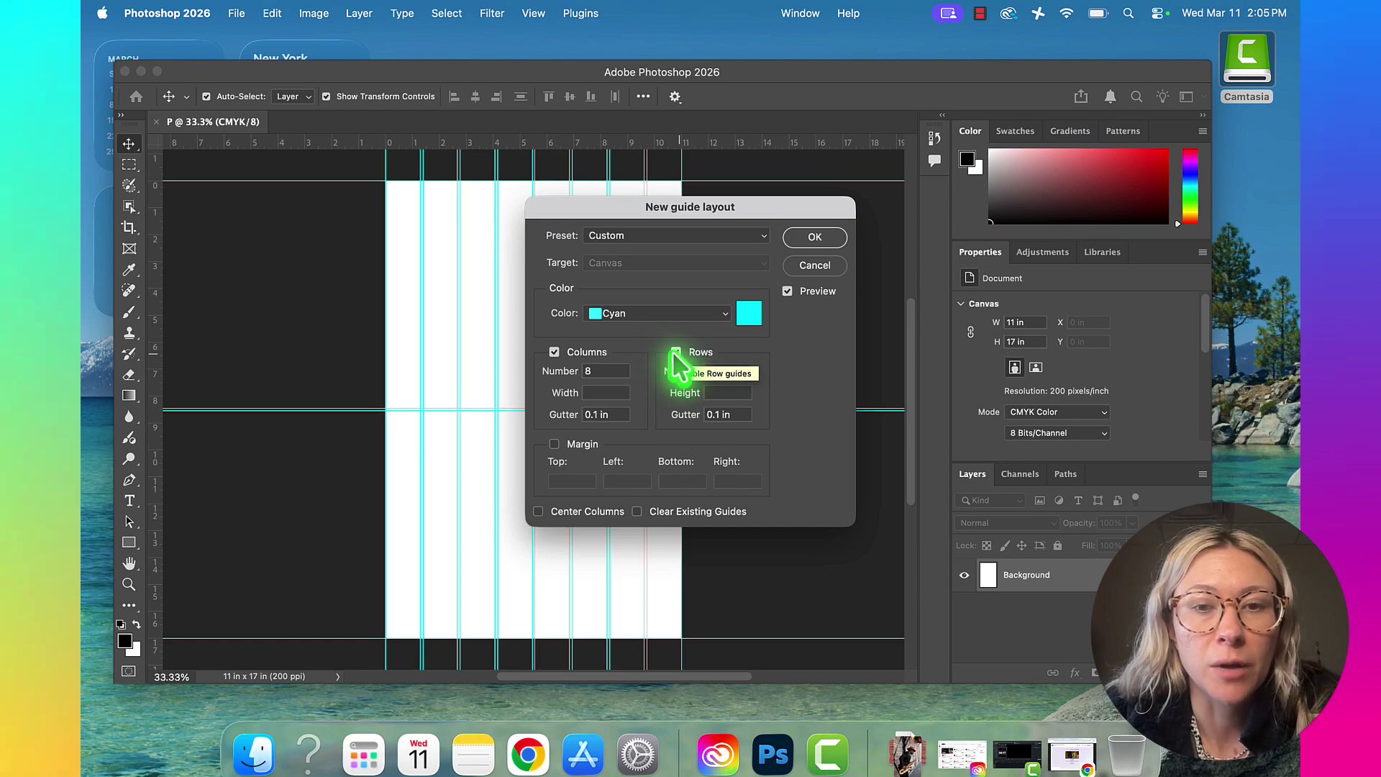
pyautogui.click(676, 353)
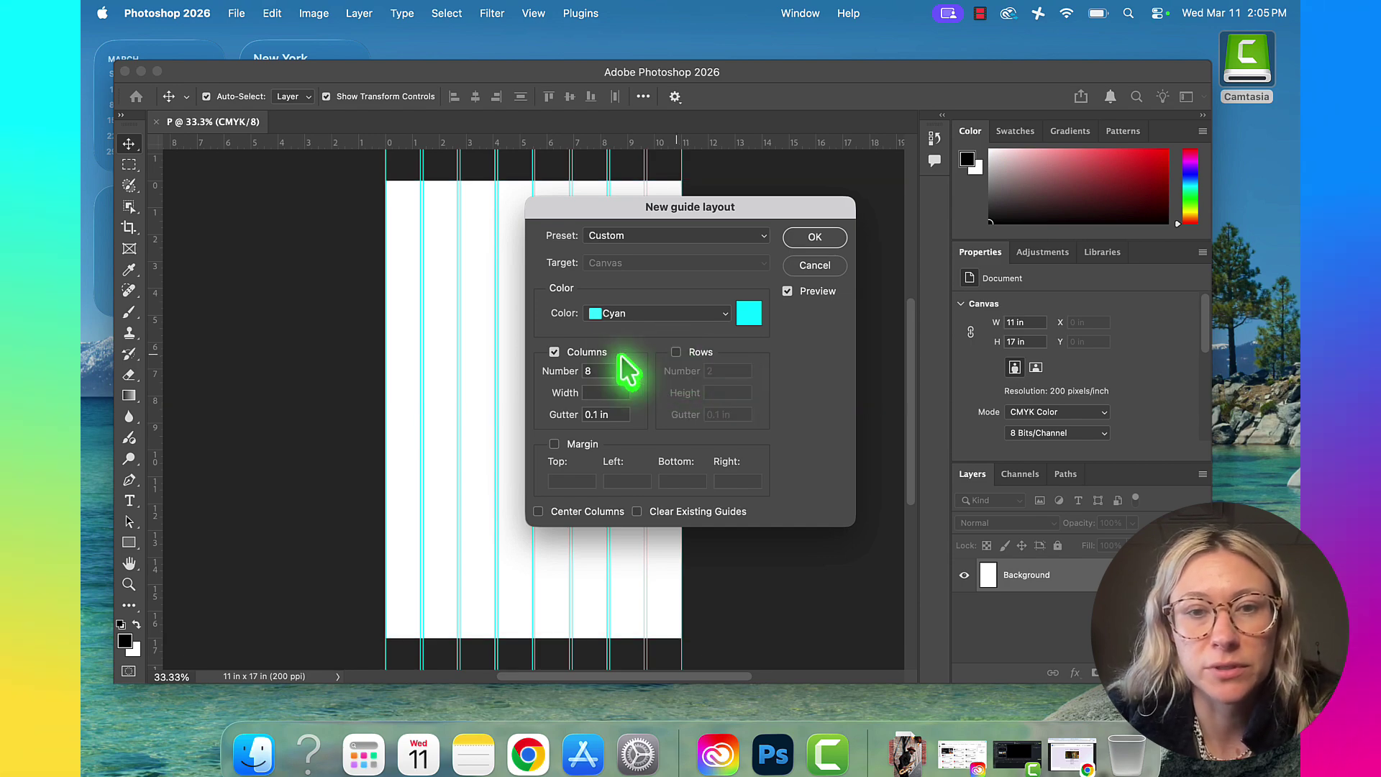
# Turn off the column guides and create margin guides of 1 in on all four sides of the canvas.
pyautogui.click(555, 352)
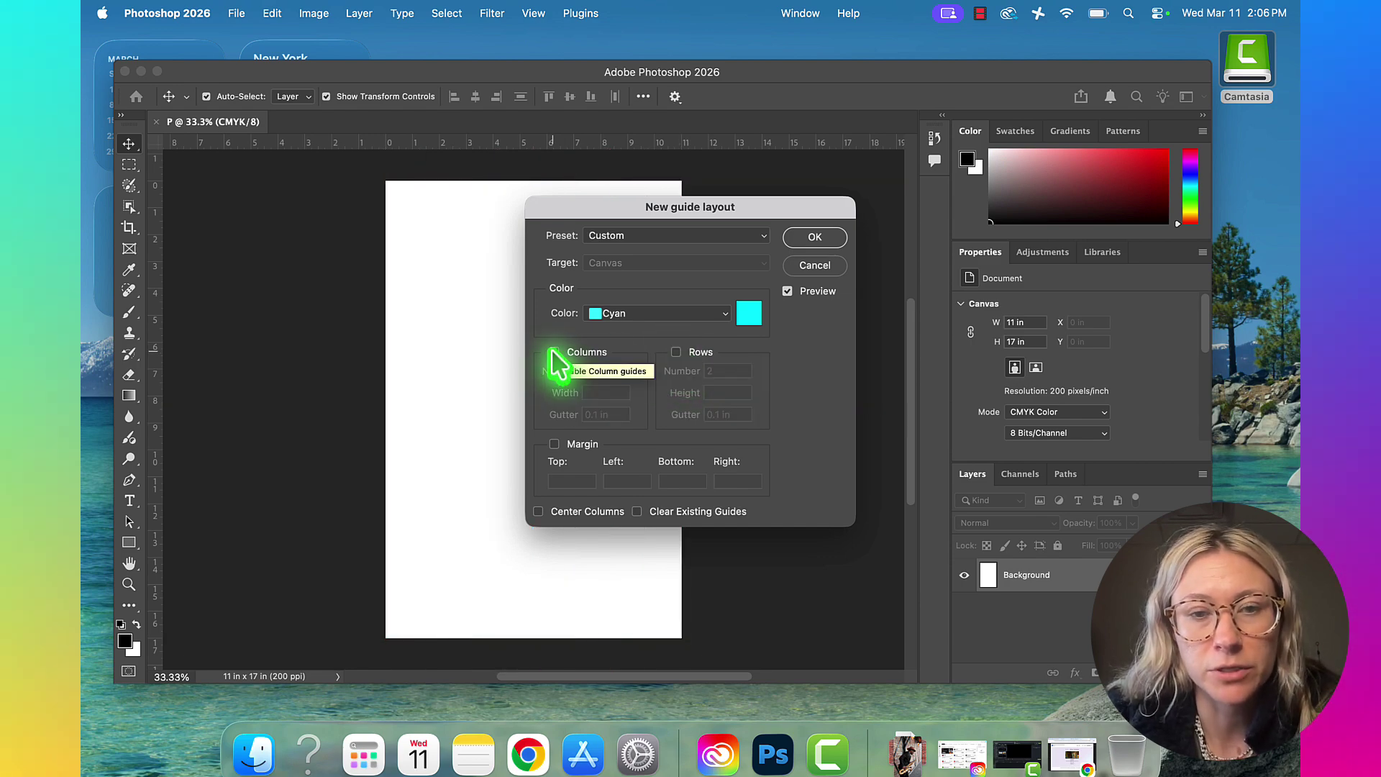
pyautogui.click(554, 444)
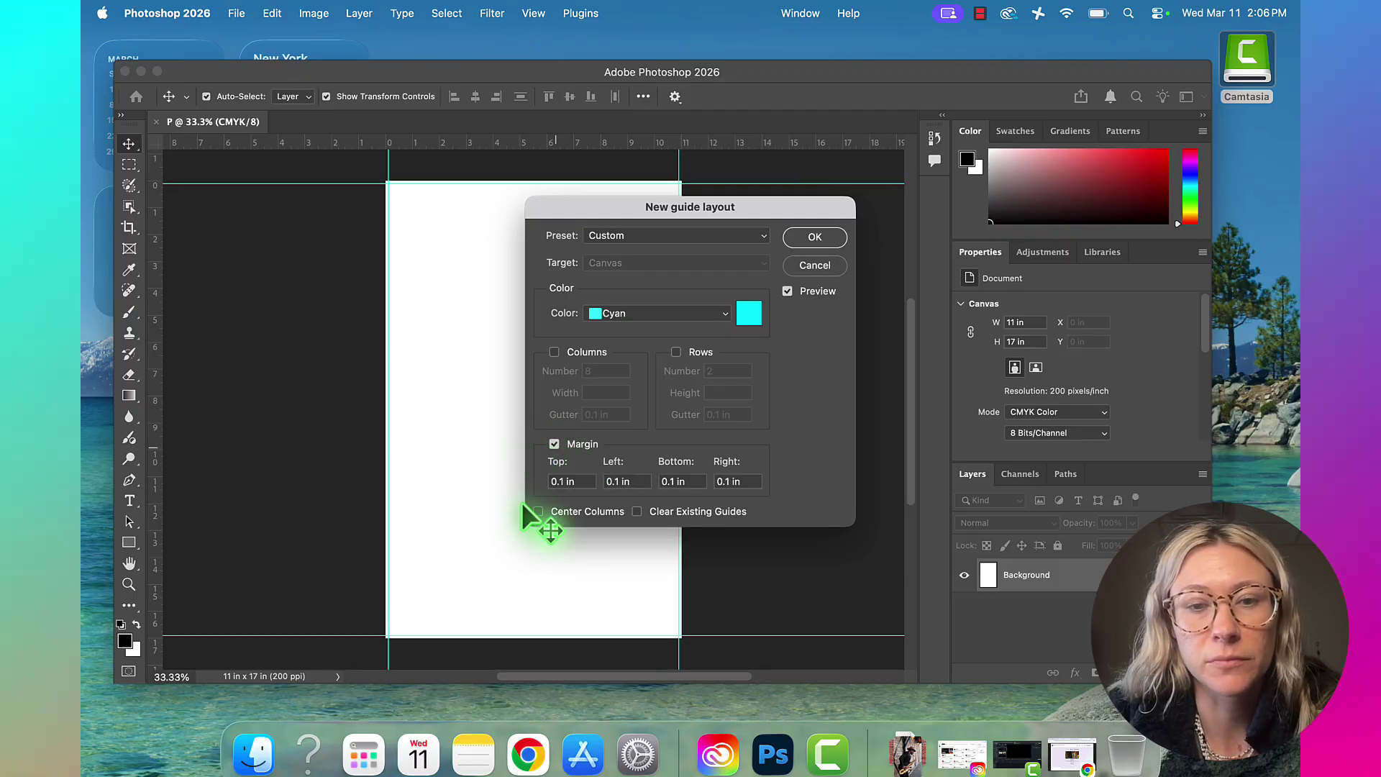
pyautogui.moveTo(583, 482); pyautogui.dragTo(546, 483)
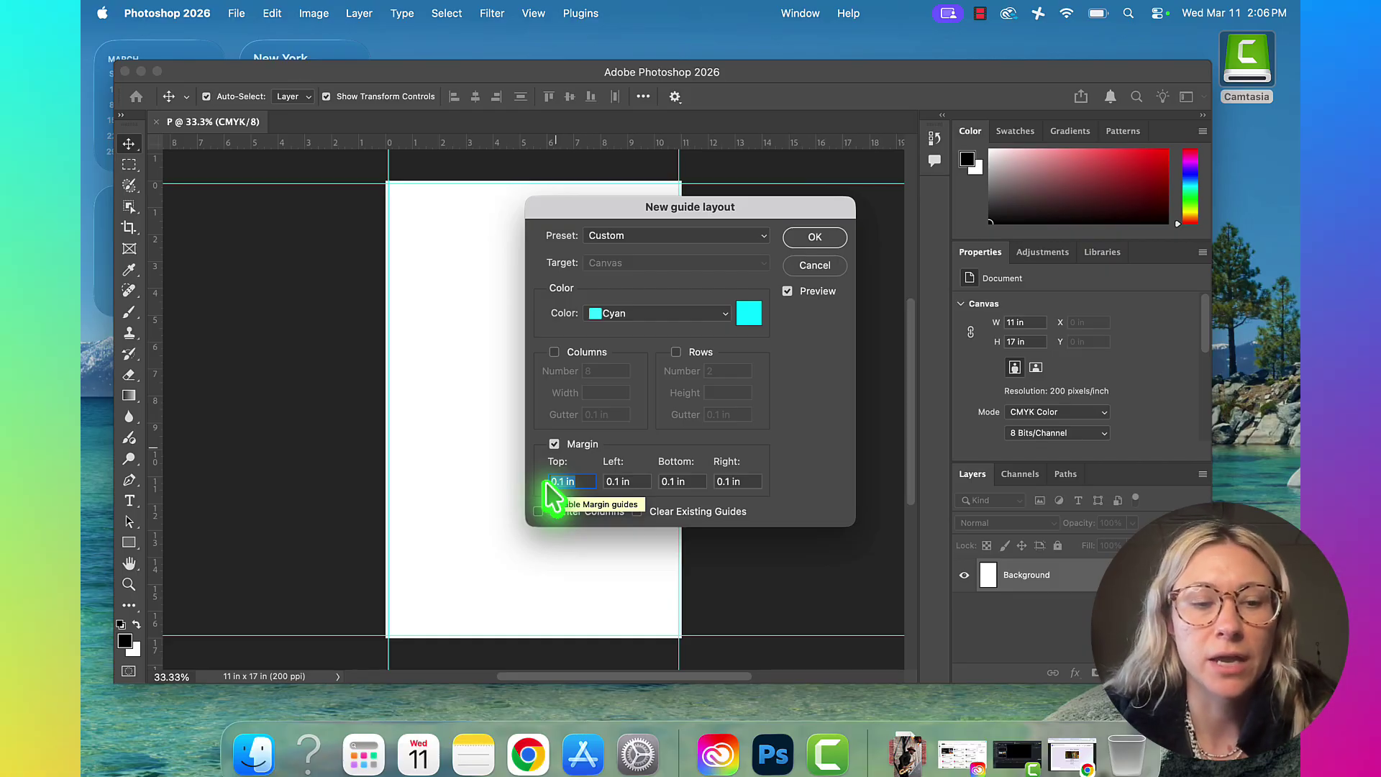
pyautogui.write('1')
pyautogui.press('Tab')
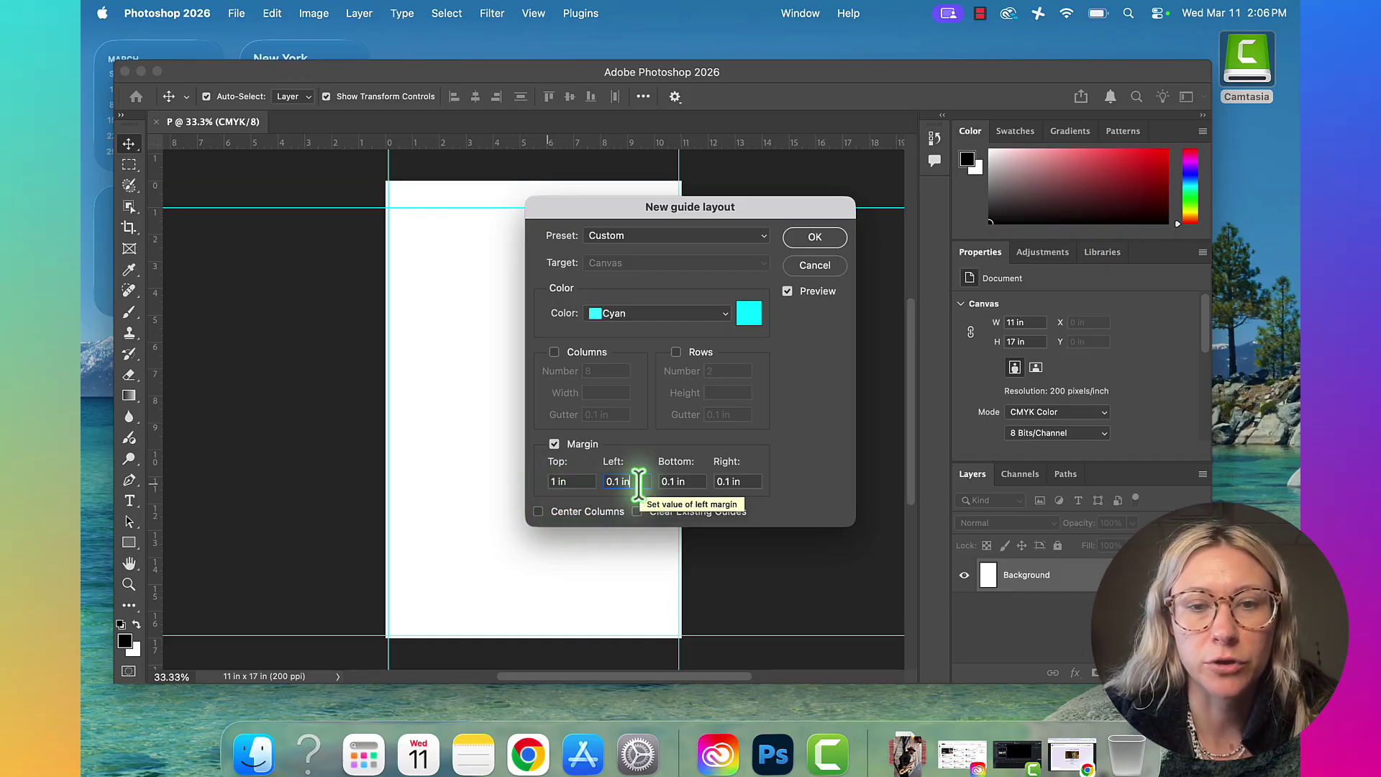
pyautogui.write('1')
pyautogui.press('Tab')
pyautogui.write('1')
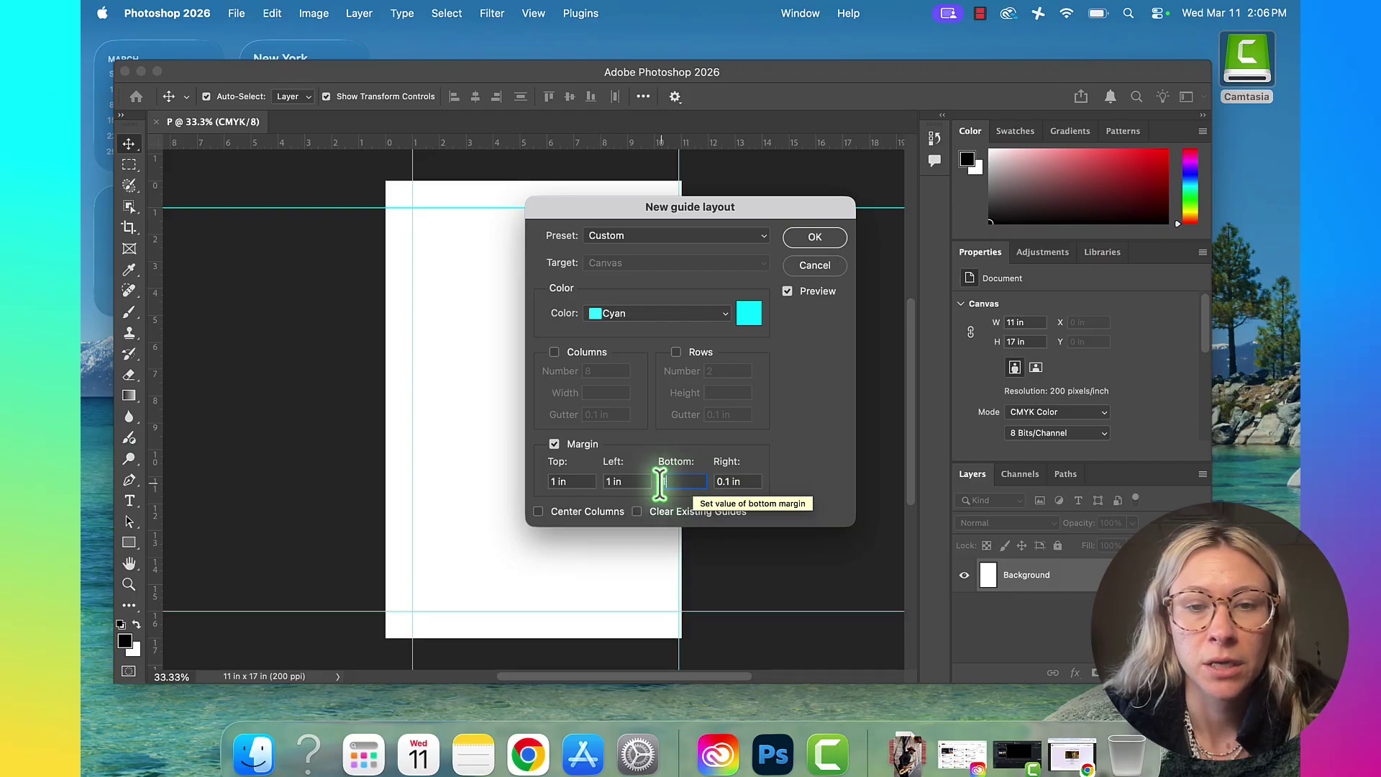
pyautogui.press('Tab')
pyautogui.write('1')
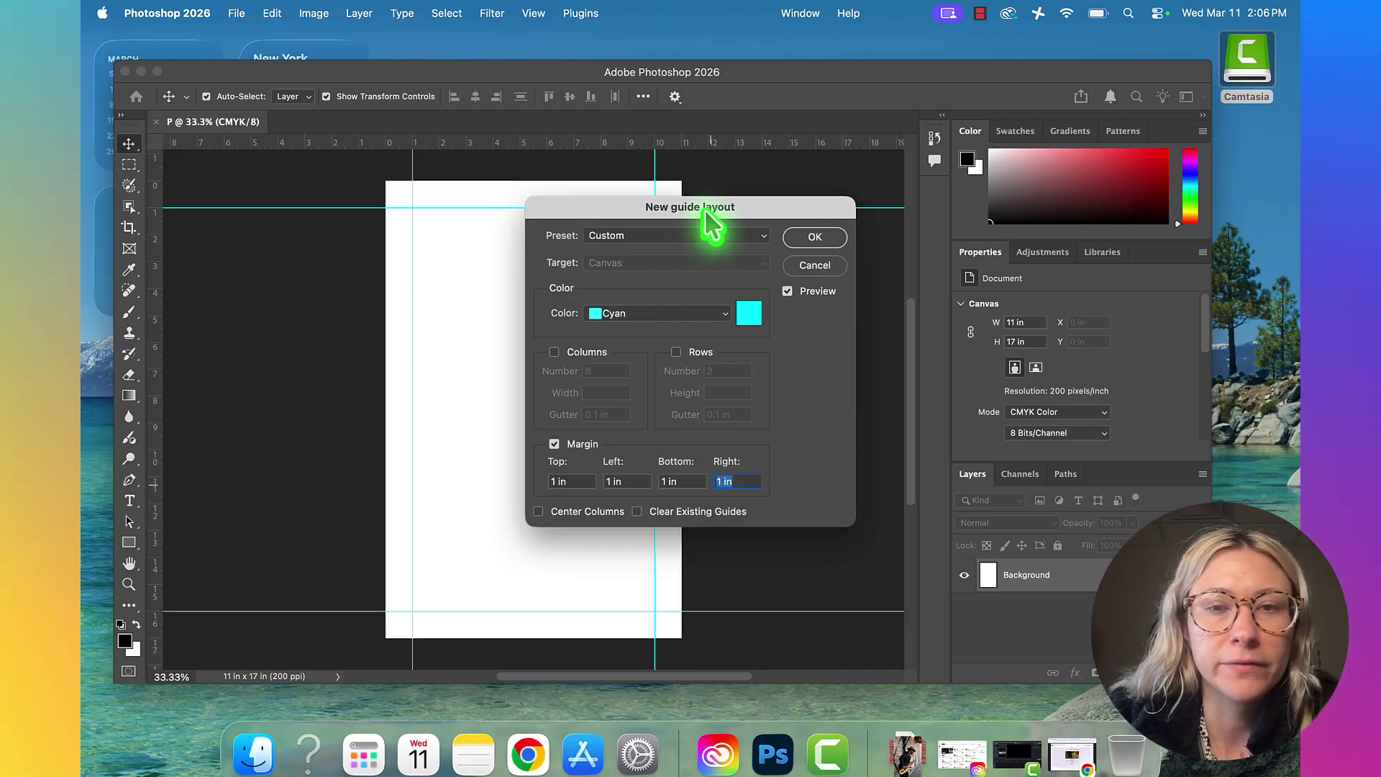
pyautogui.moveTo(711, 211); pyautogui.dragTo(836, 236)
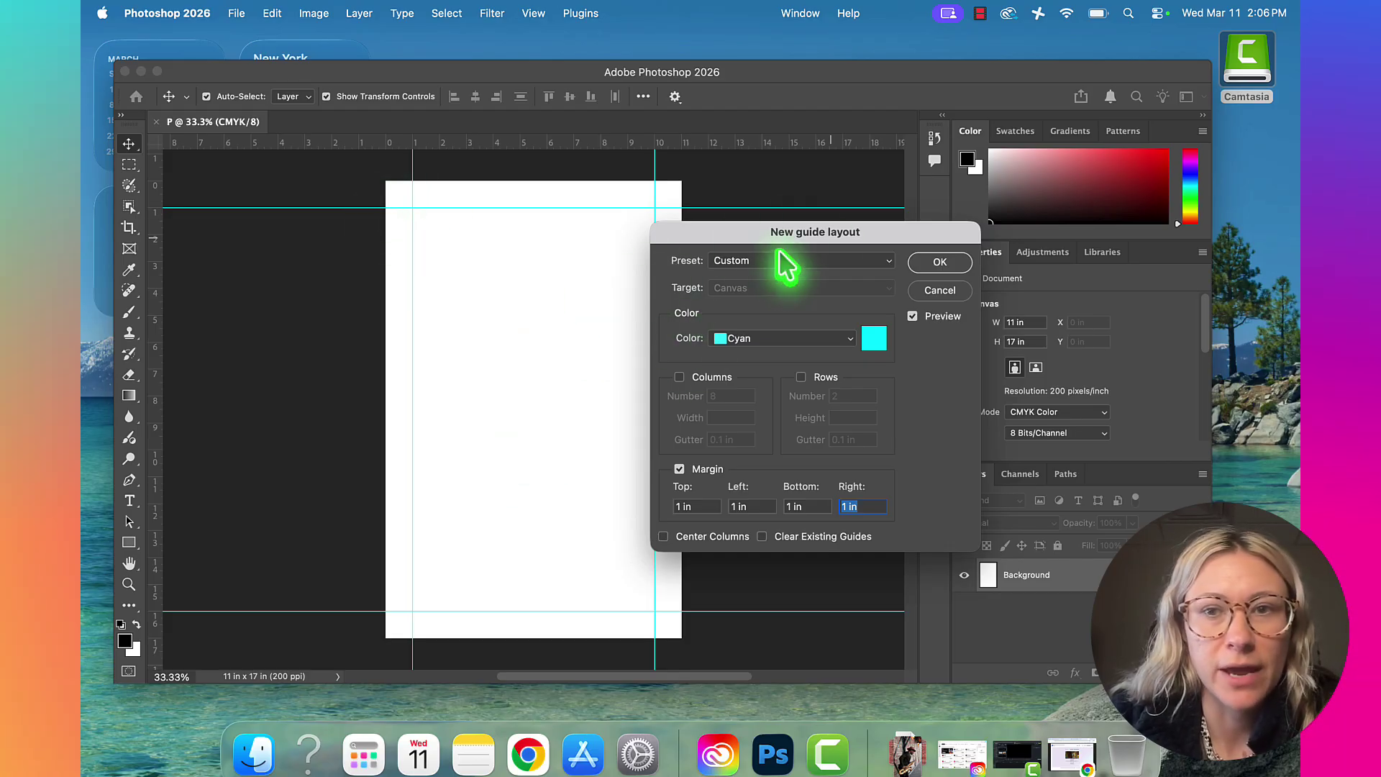
pyautogui.click(935, 263)
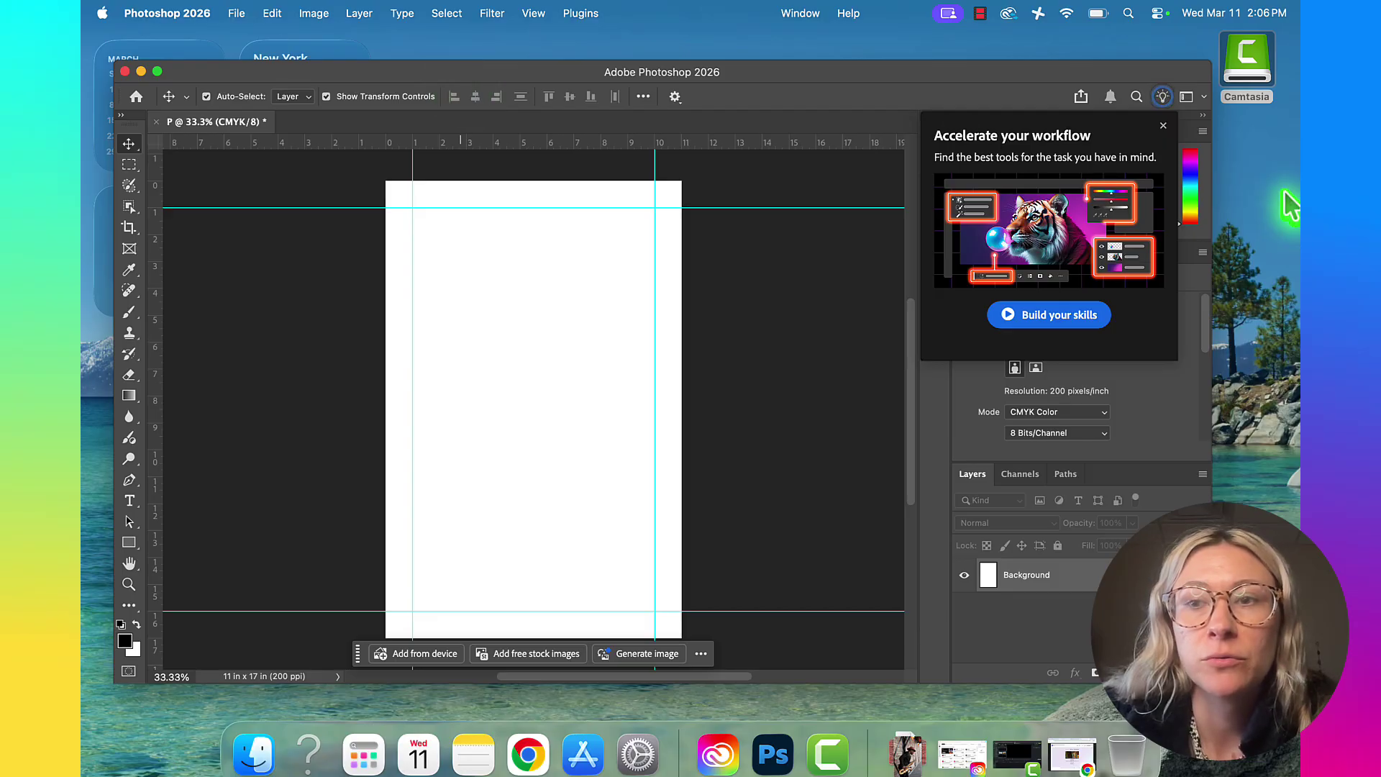
# Dismiss the workflow tip and place weathered-brick-wall-texture.jpg from the Downloads folder as an embedded image, allowing access to that folder.
pyautogui.click(1163, 126)
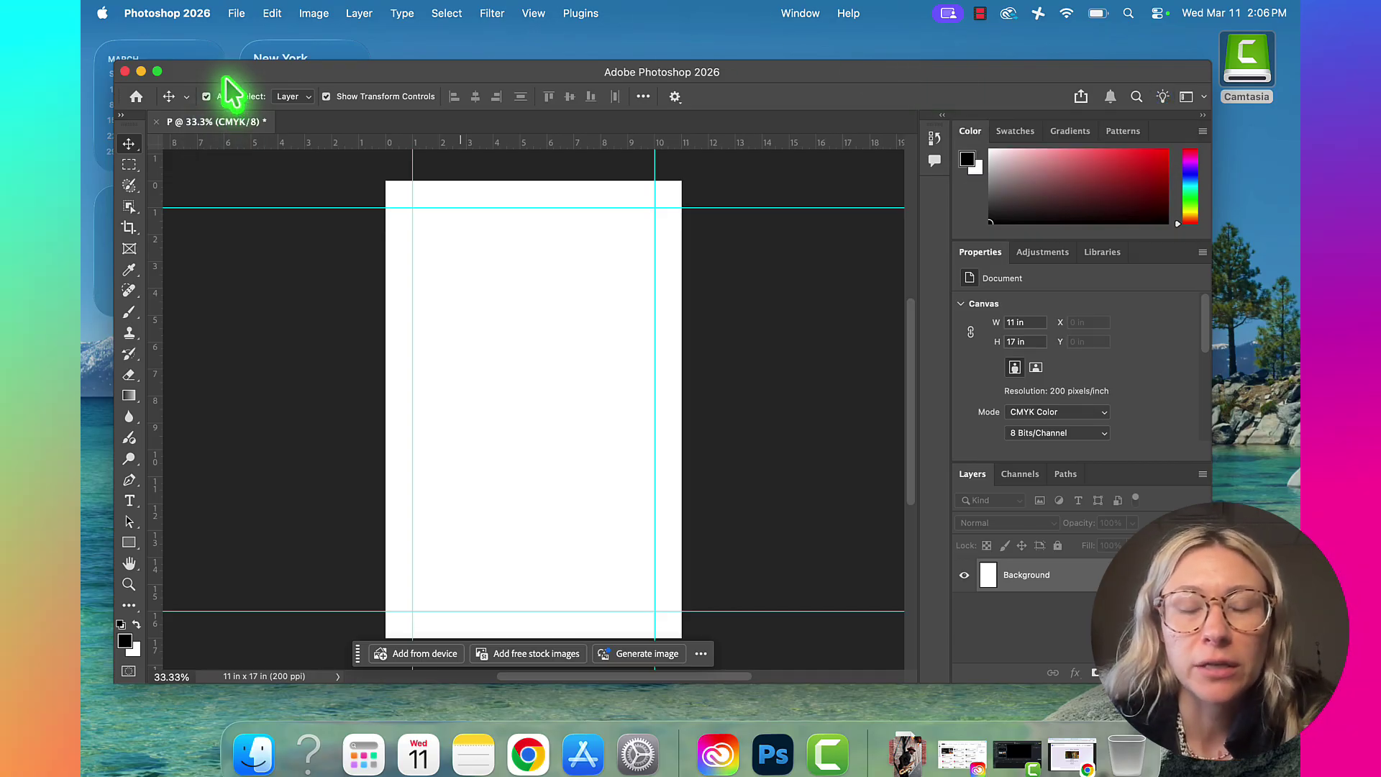
pyautogui.click(238, 14)
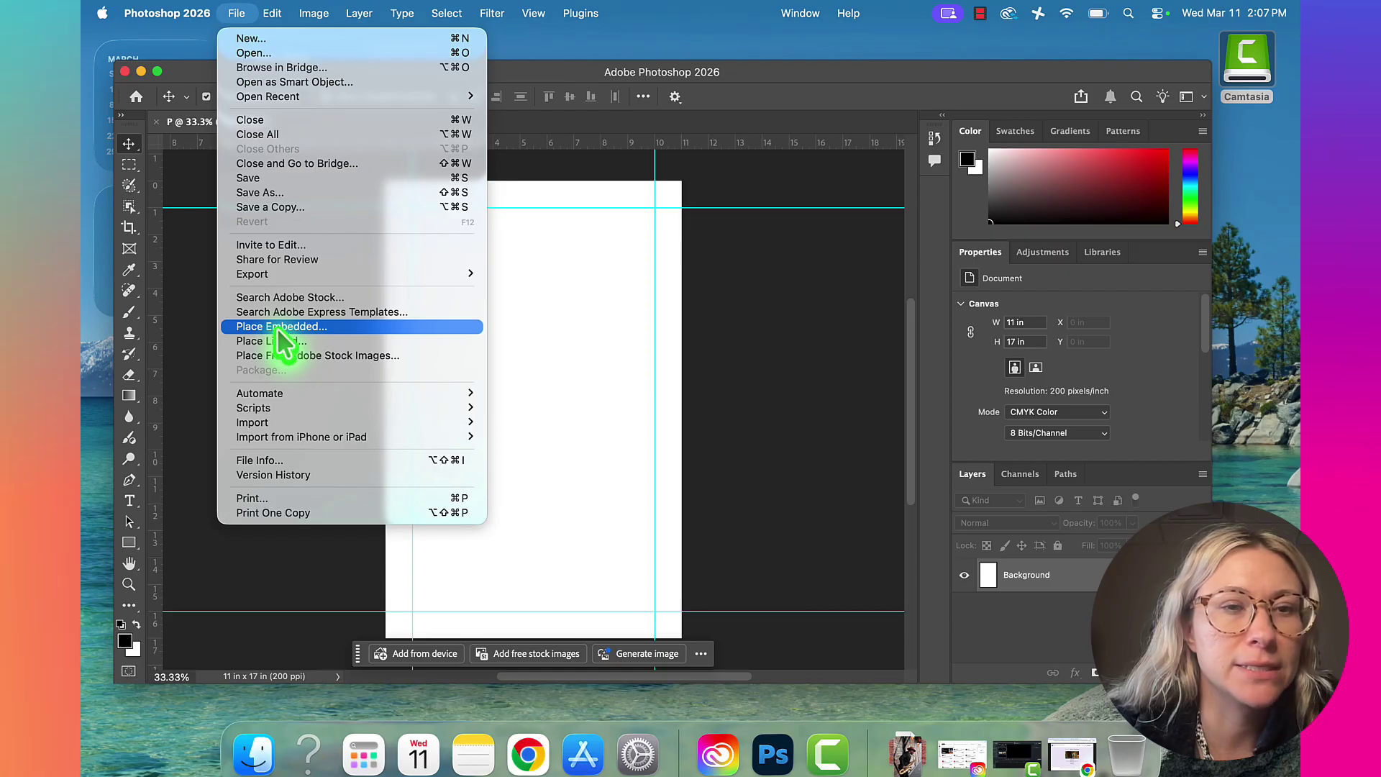
pyautogui.click(273, 328)
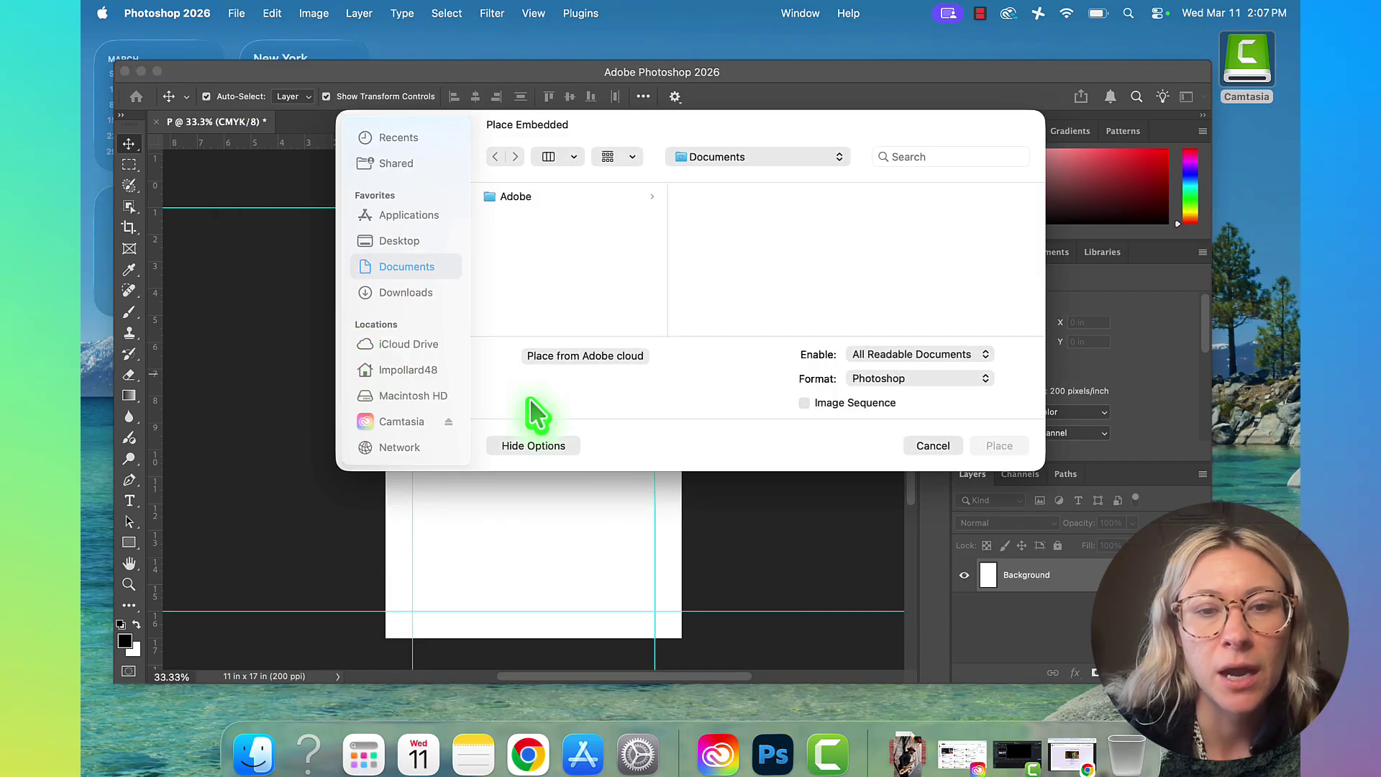
pyautogui.click(407, 294)
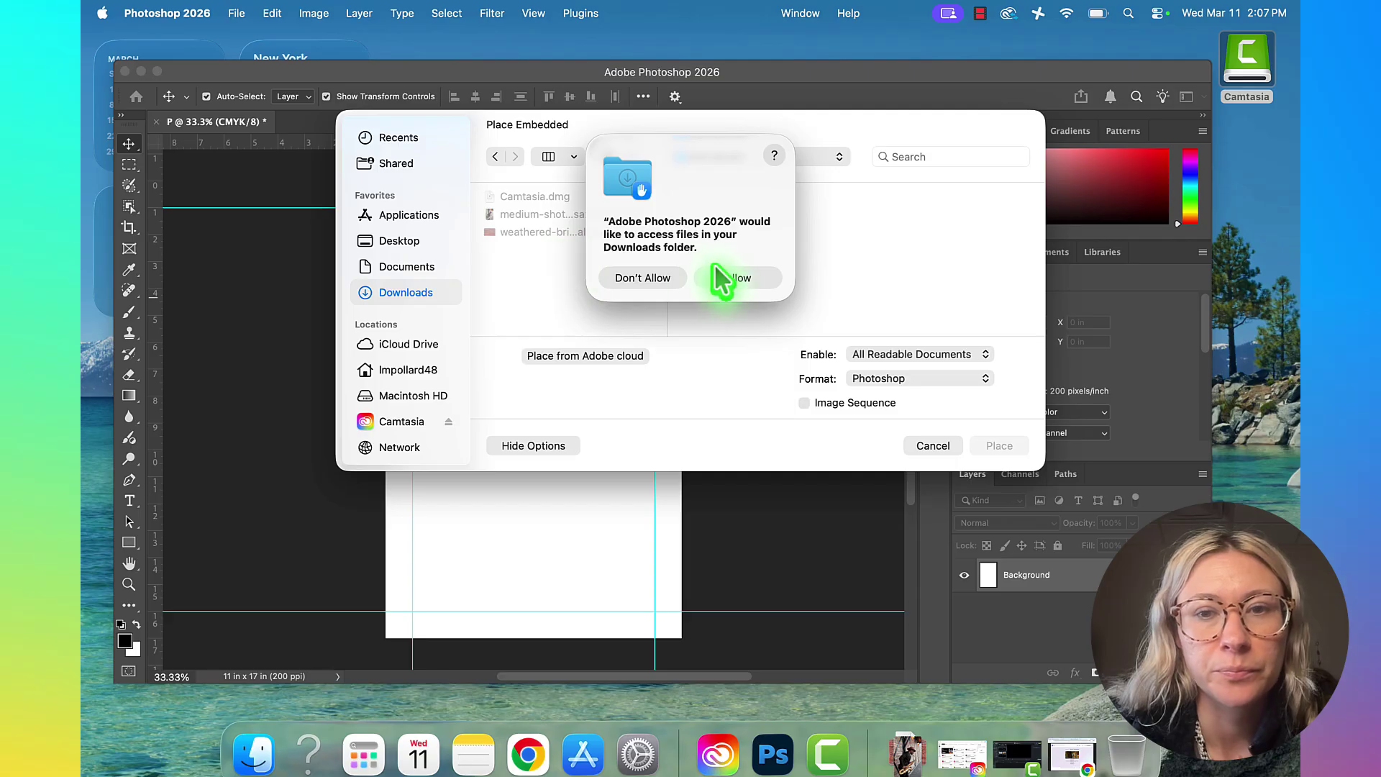
pyautogui.click(719, 279)
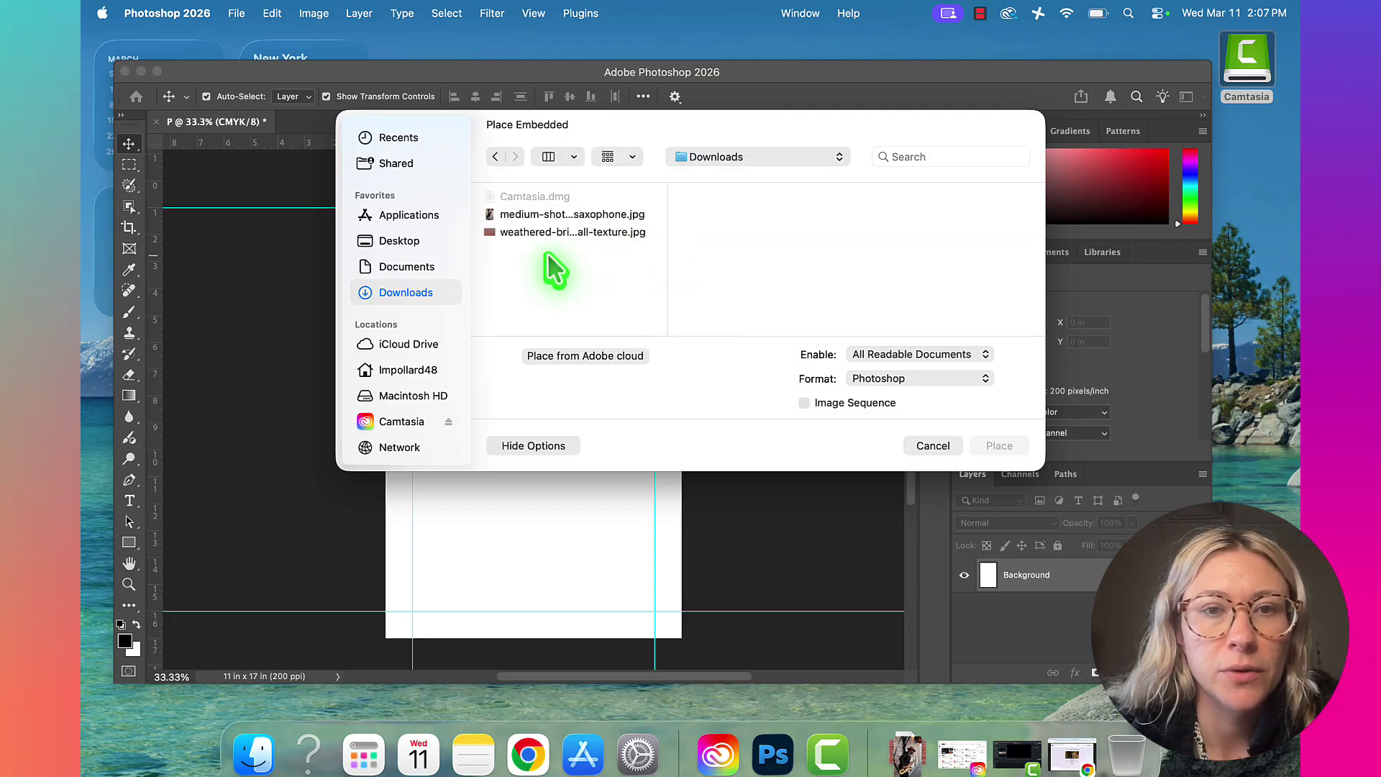
pyautogui.click(576, 232)
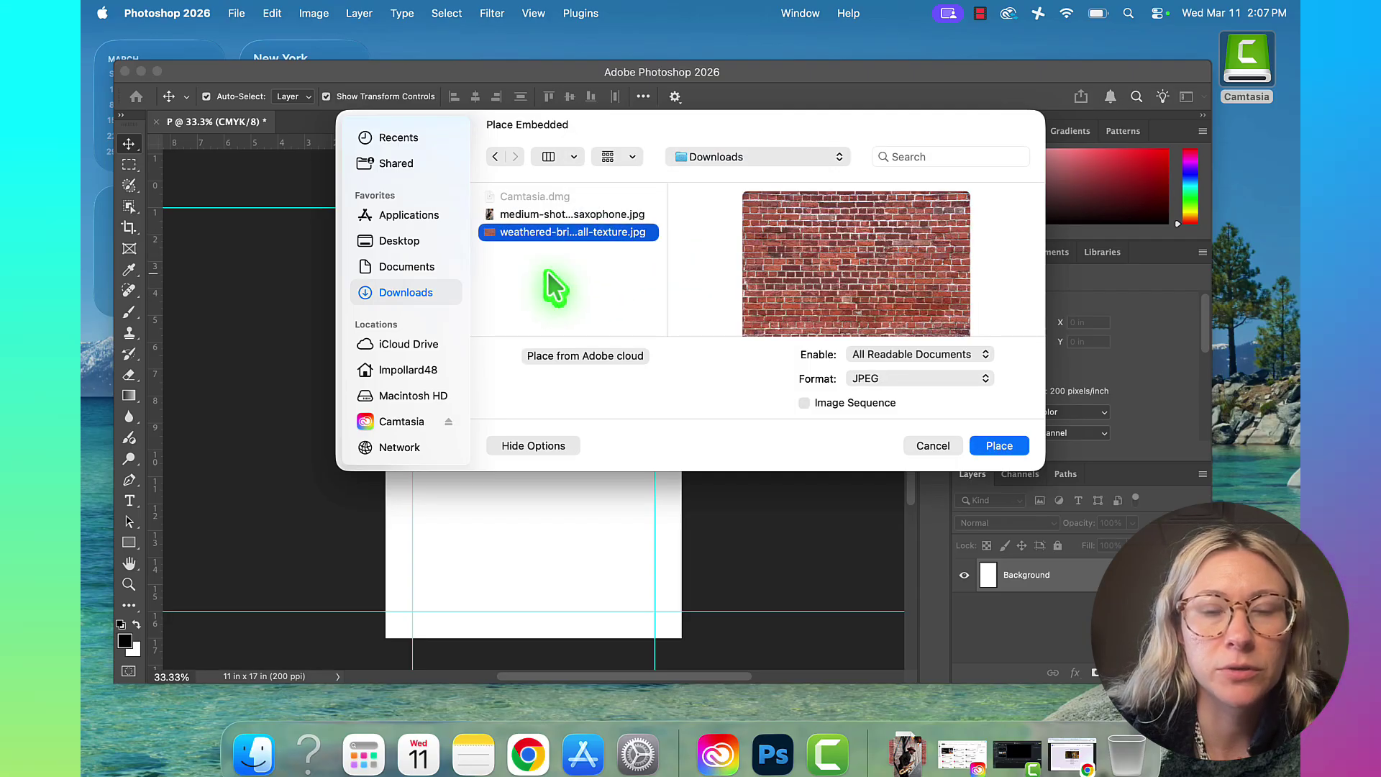
pyautogui.click(994, 447)
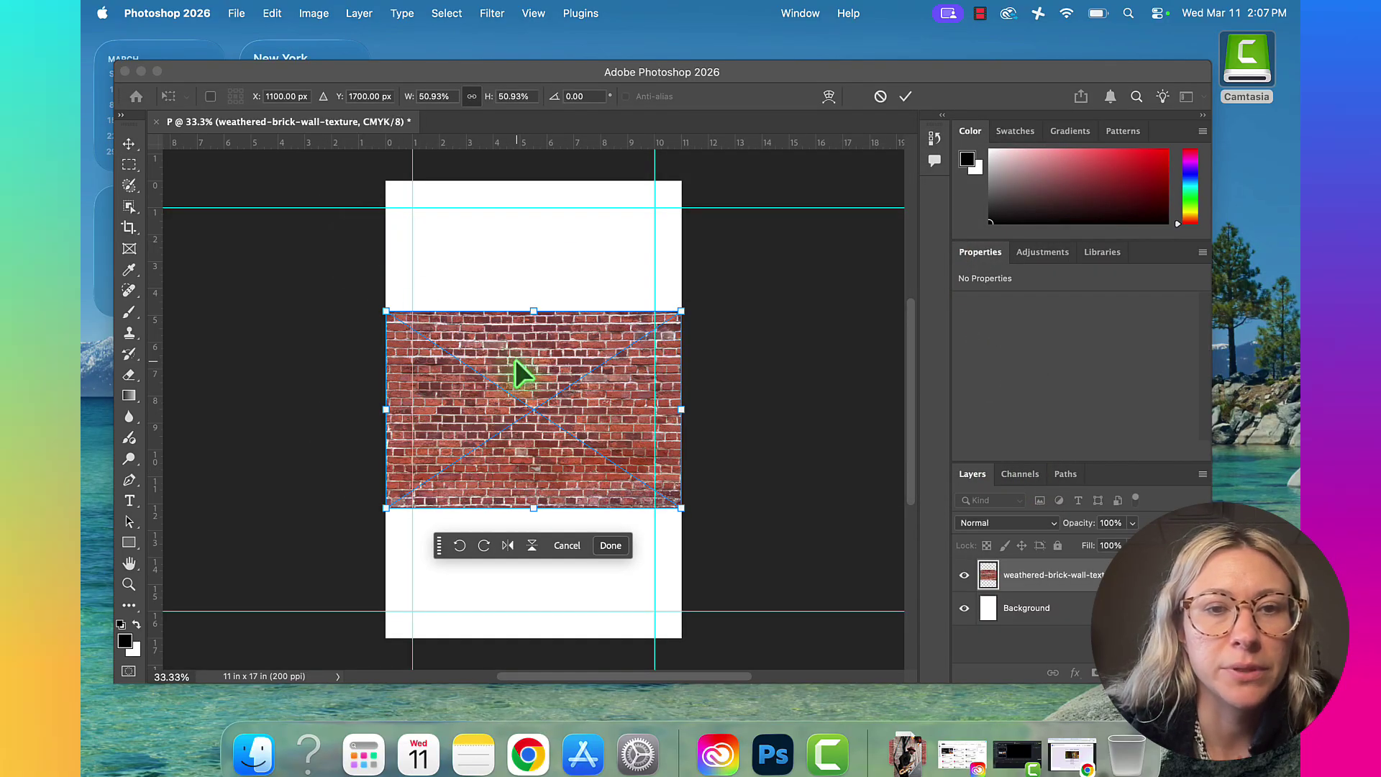
# Align the placed brick wall with the canvas's top edge, enlarge it proportionally to about 74%, centre it horizontally and commit the placement.
pyautogui.moveTo(547, 356); pyautogui.dragTo(550, 230)
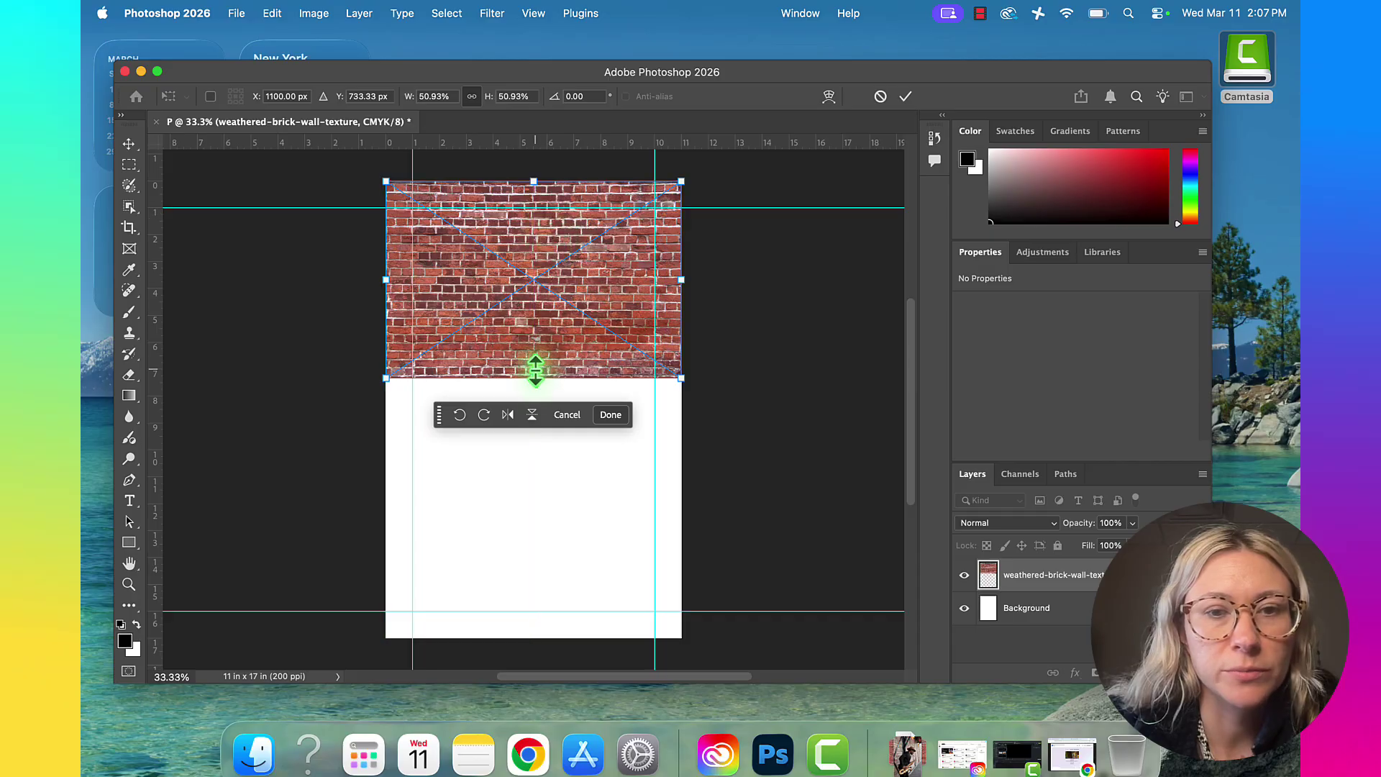
pyautogui.moveTo(682, 381); pyautogui.dragTo(826, 484)
pyautogui.moveTo(615, 357); pyautogui.dragTo(547, 352)
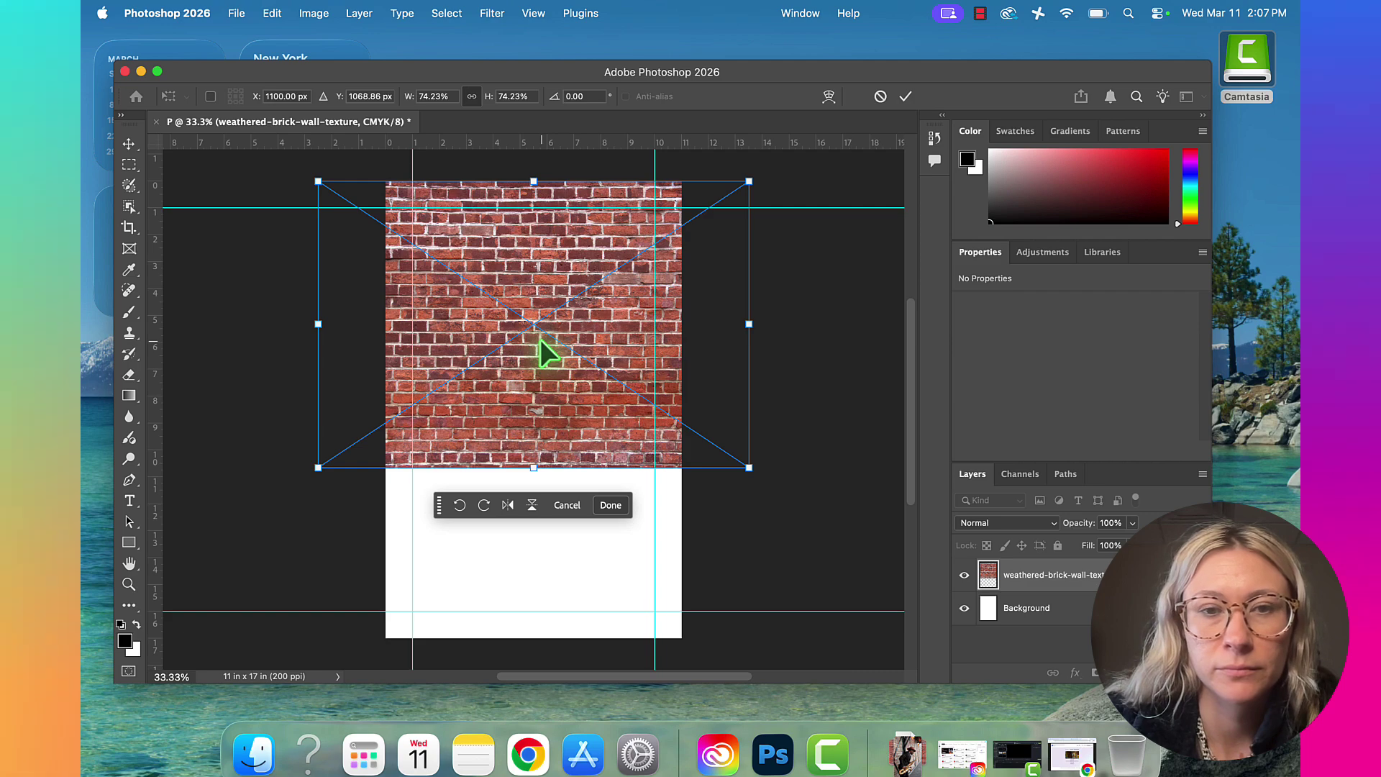
pyautogui.press('Return')
pyautogui.click(781, 397)
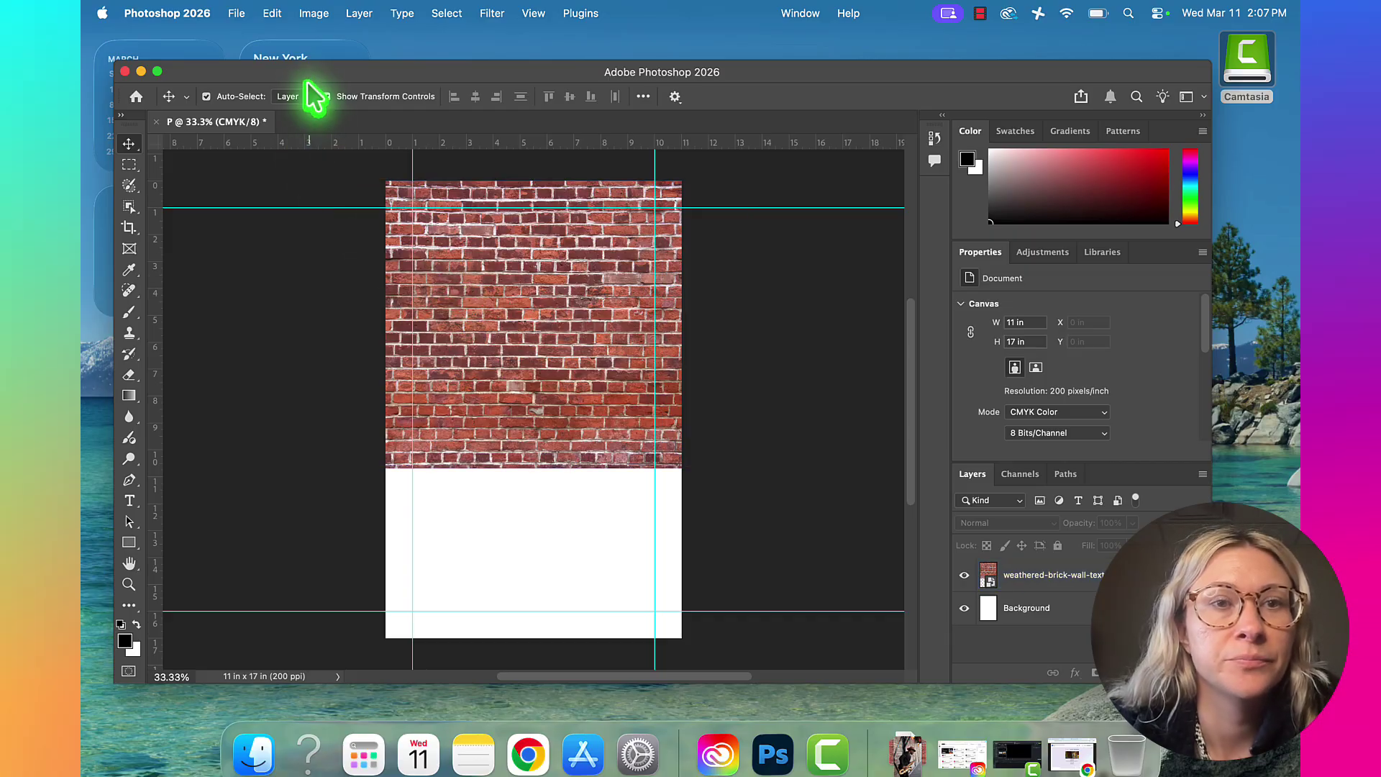
# Open the medium-shot-young-man-playing-saxophone.jpg photo from the Downloads folder as a separate document and remove its background.
pyautogui.click(234, 15)
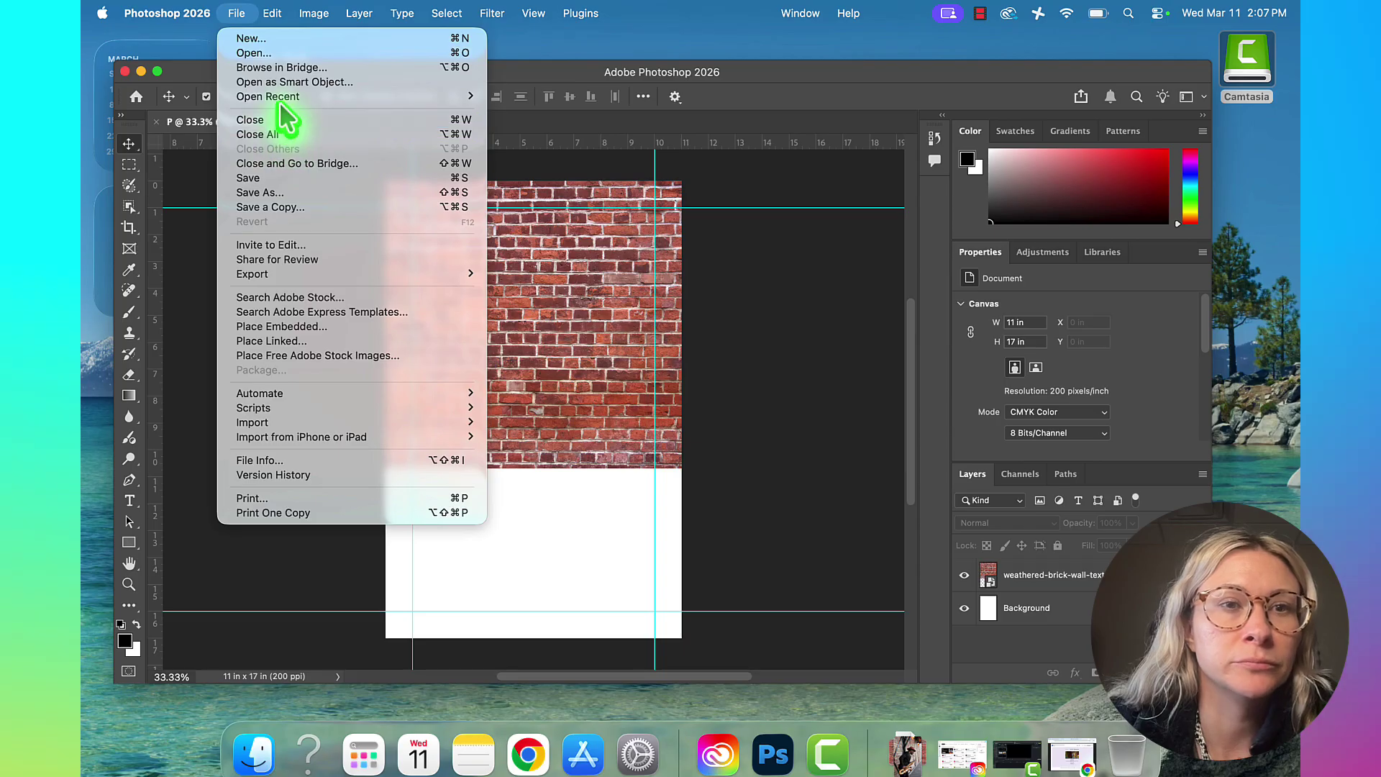
pyautogui.click(287, 54)
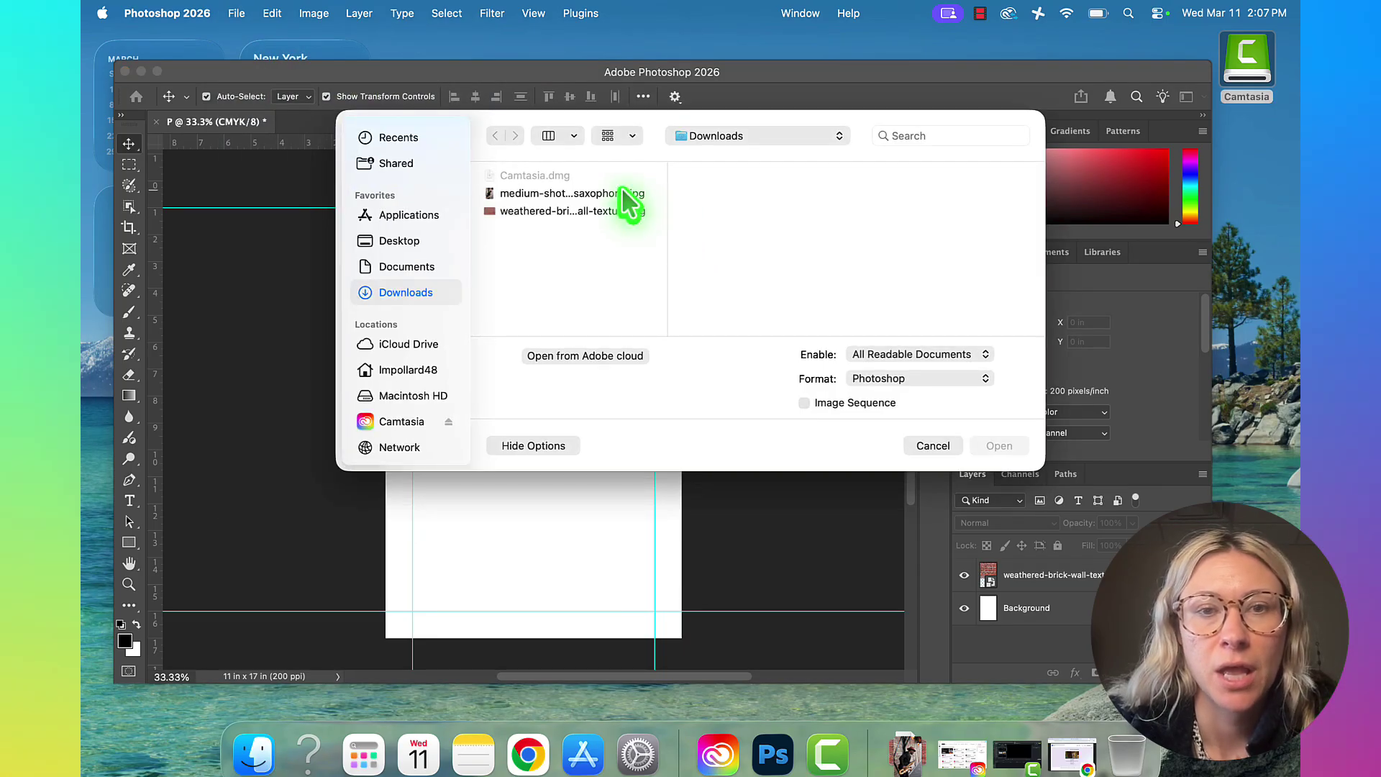
pyautogui.click(623, 193)
pyautogui.click(1000, 445)
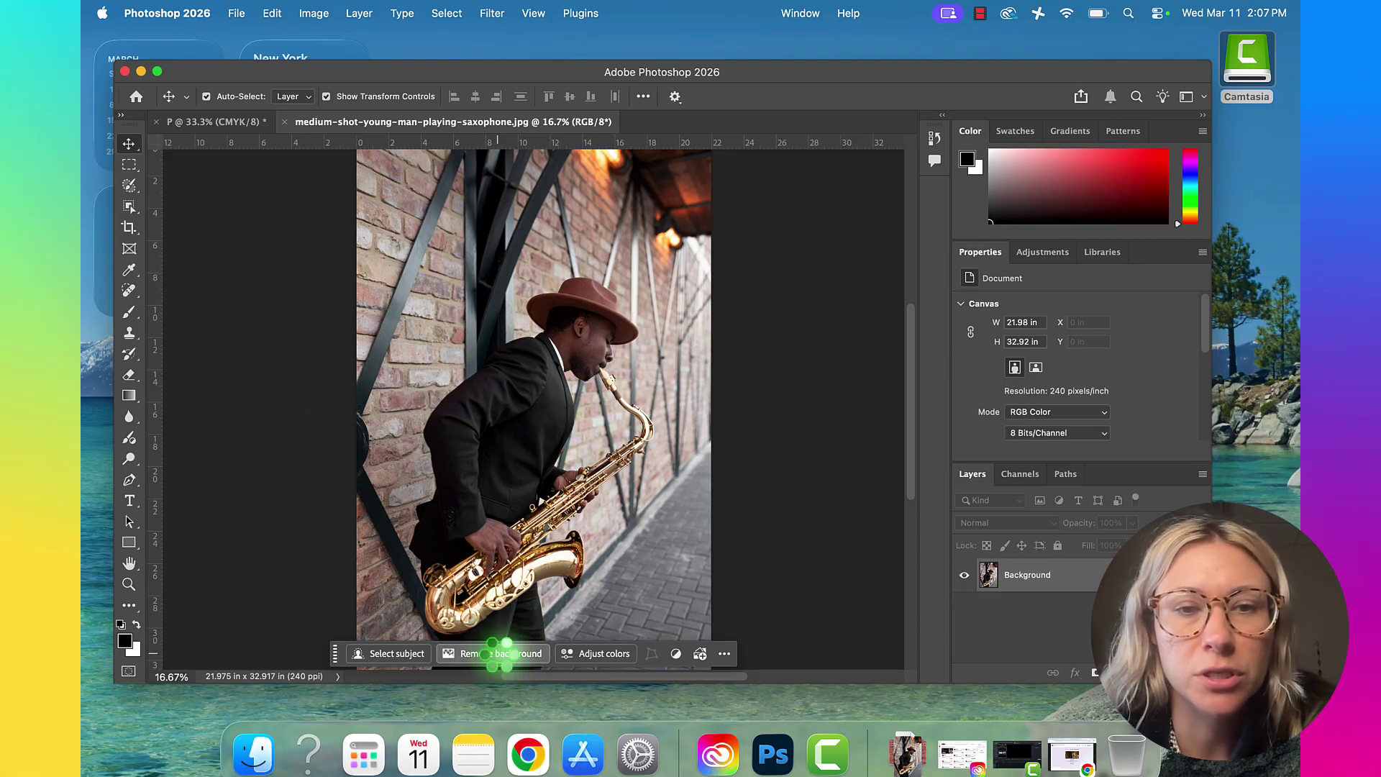
pyautogui.click(498, 653)
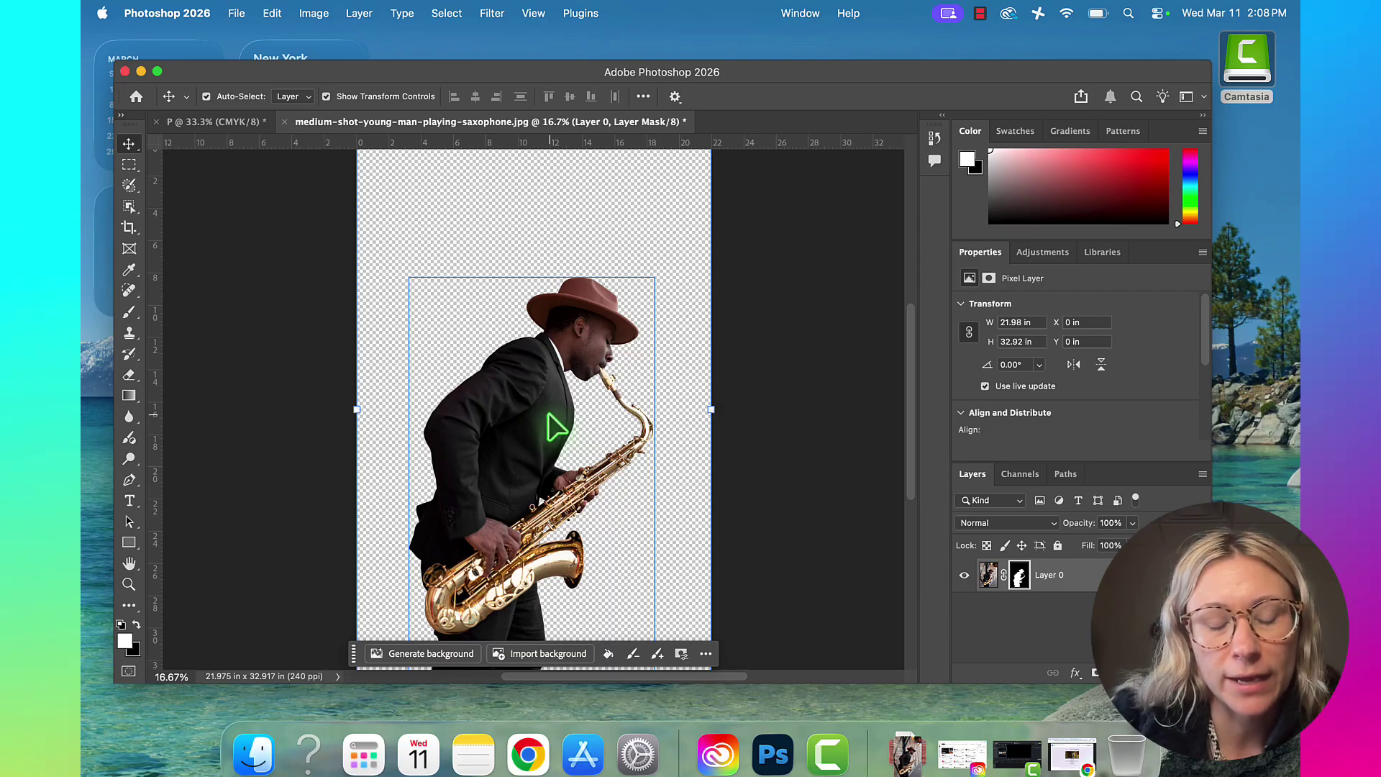
# Bring the saxophonist cutout with its layer mask into the poster document, above the brick wall layer.
pyautogui.moveTo(550, 426); pyautogui.dragTo(427, 315)
pyautogui.moveTo(491, 346); pyautogui.dragTo(493, 348)
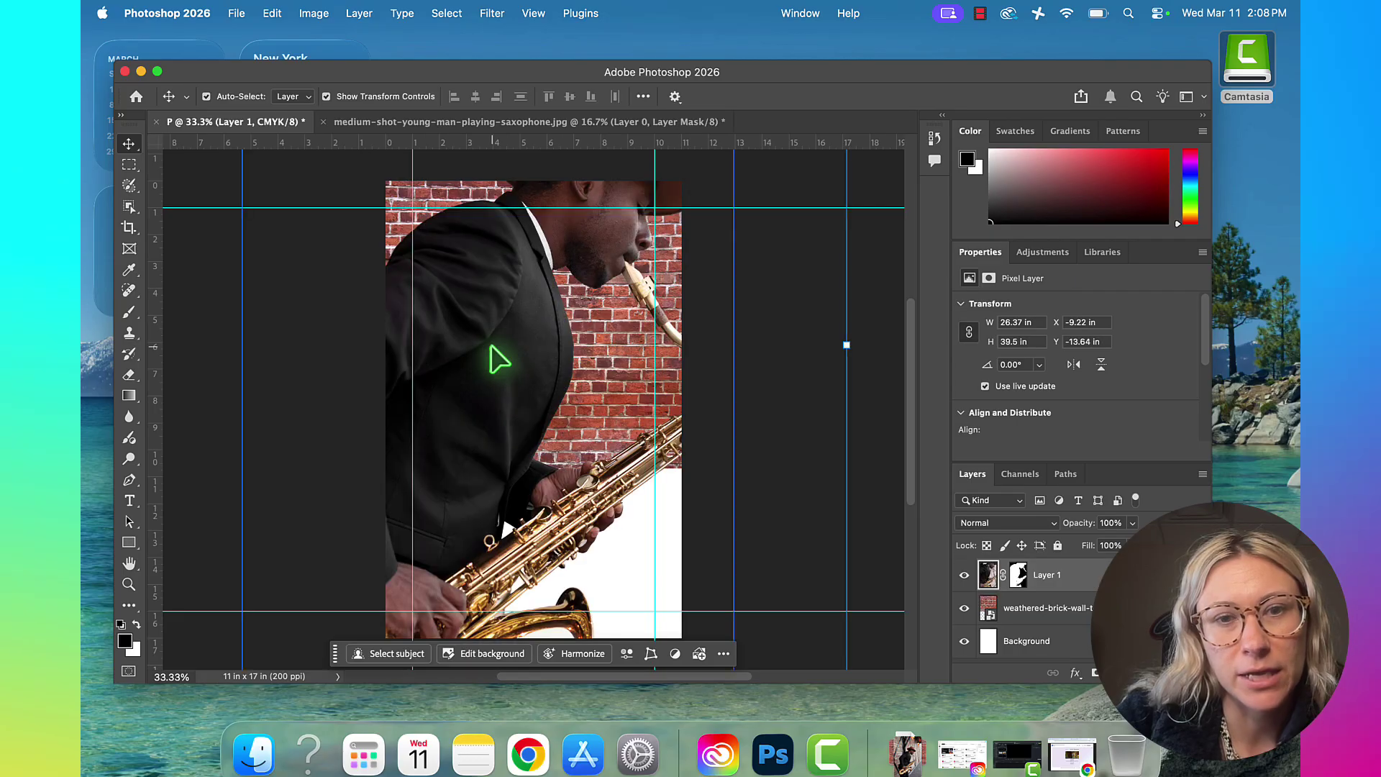
pyautogui.click(797, 512)
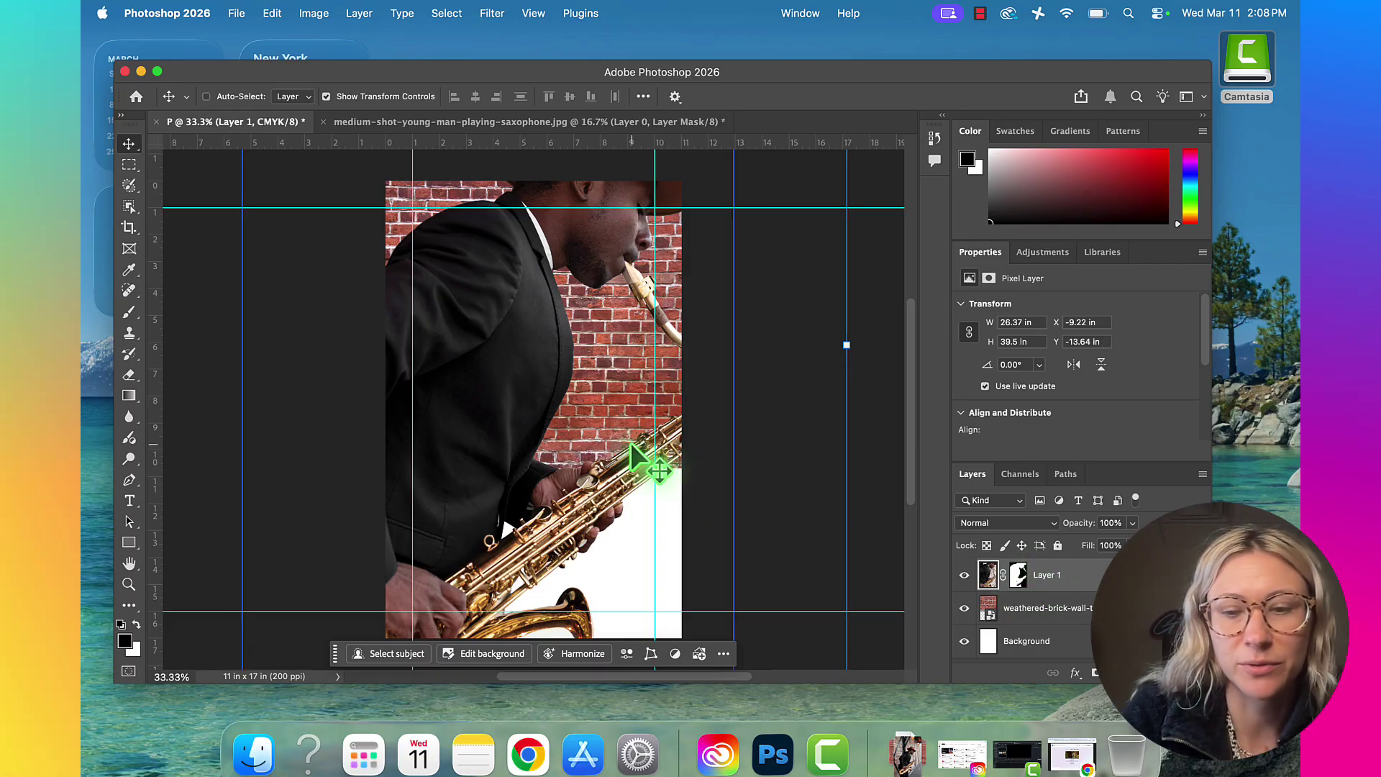
# Scale the saxophonist layer to about 17.3 x 25.9 in, place him at the poster's lower left over the bricks, and deselect the layer.
pyautogui.press('super+minus')
pyautogui.press('super+minus')
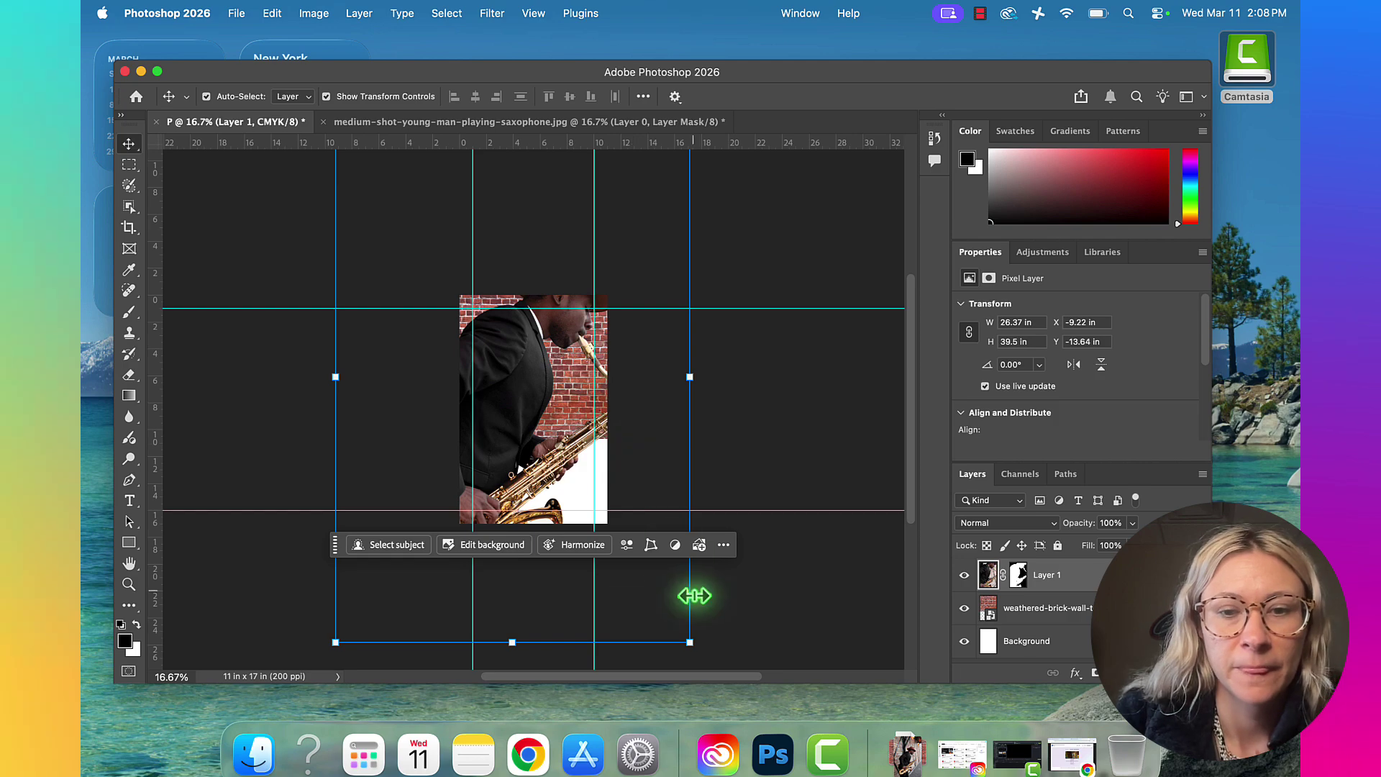
pyautogui.moveTo(691, 647); pyautogui.dragTo(568, 461)
pyautogui.moveTo(488, 332); pyautogui.dragTo(533, 450)
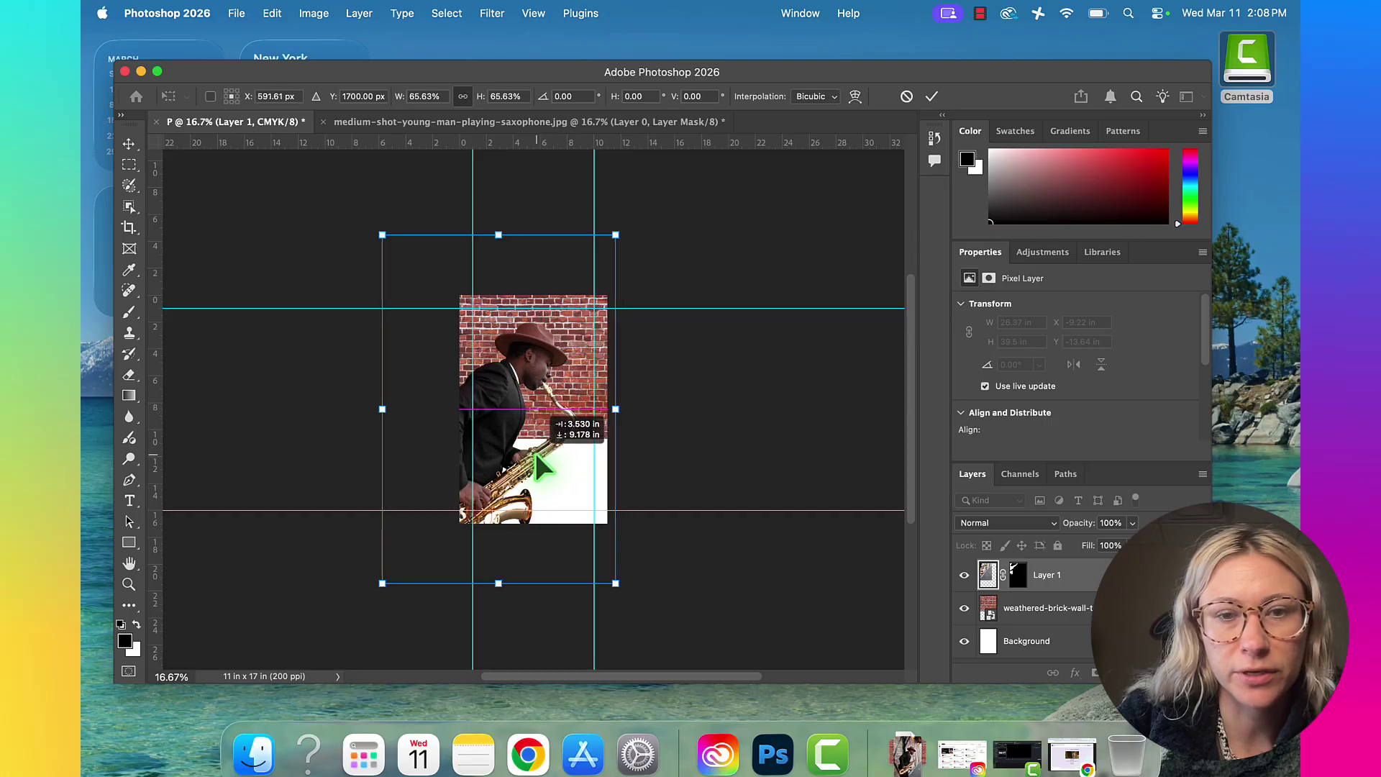
pyautogui.press('Return')
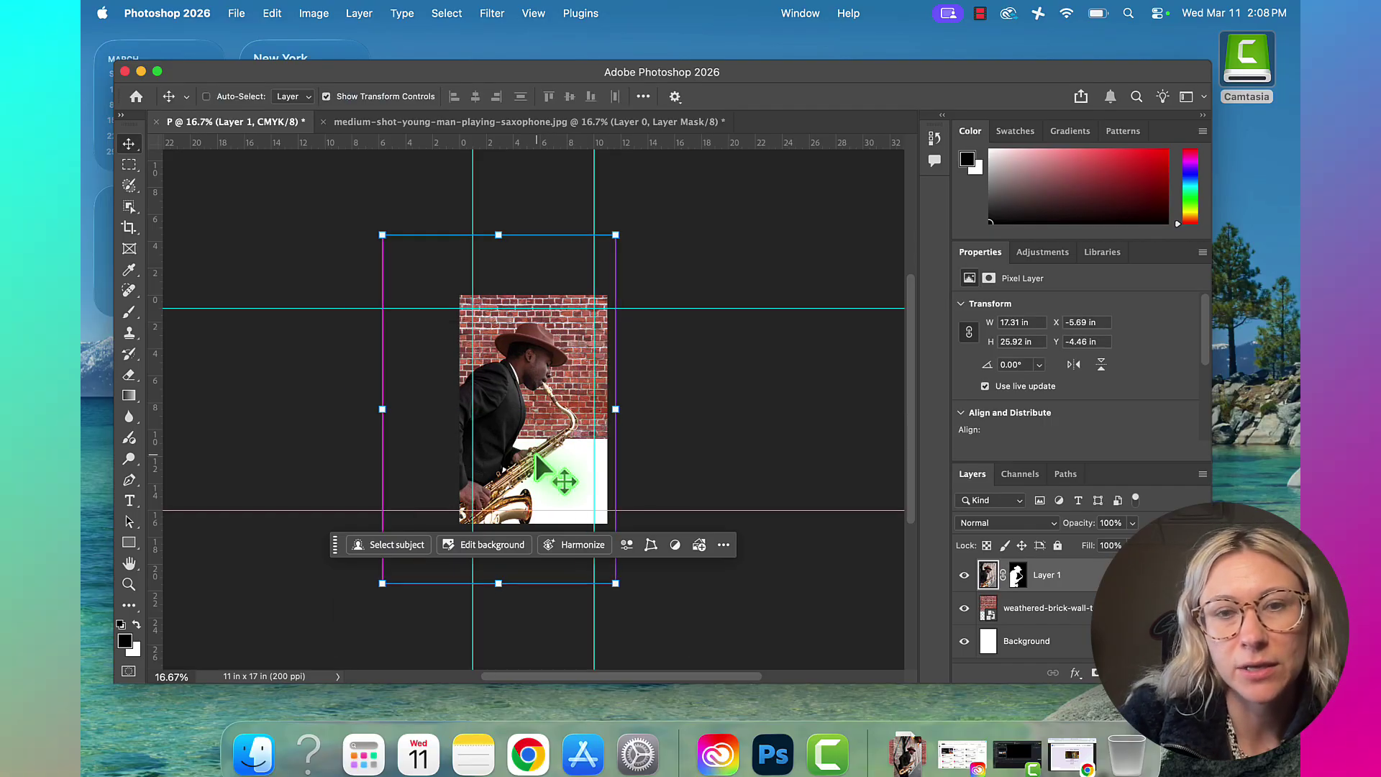
pyautogui.press('super+equal')
pyautogui.press('super+equal')
pyautogui.press('super+equal')
pyautogui.press('super+minus')
pyautogui.keyDown('super'); pyautogui.click(536, 453); pyautogui.keyUp('super')
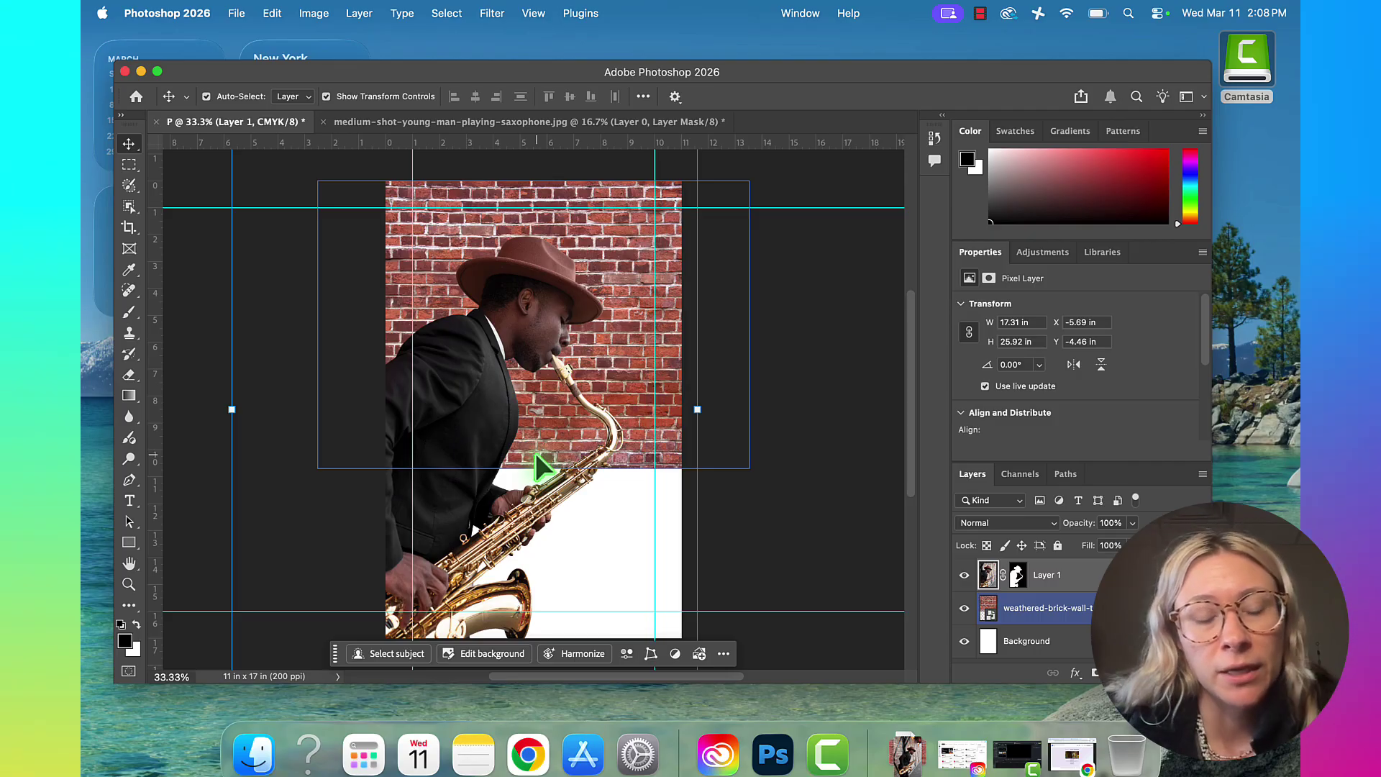
pyautogui.click(813, 517)
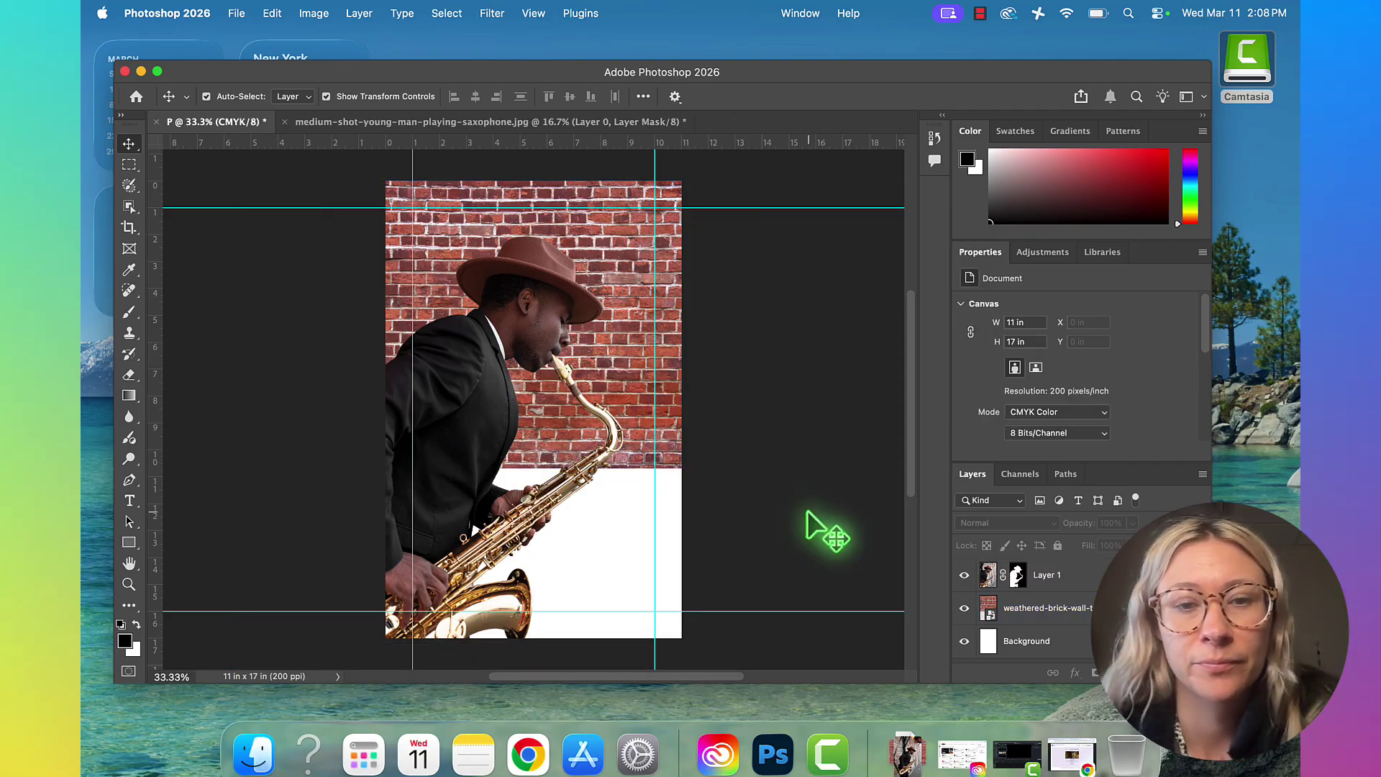
pyautogui.click(980, 13)
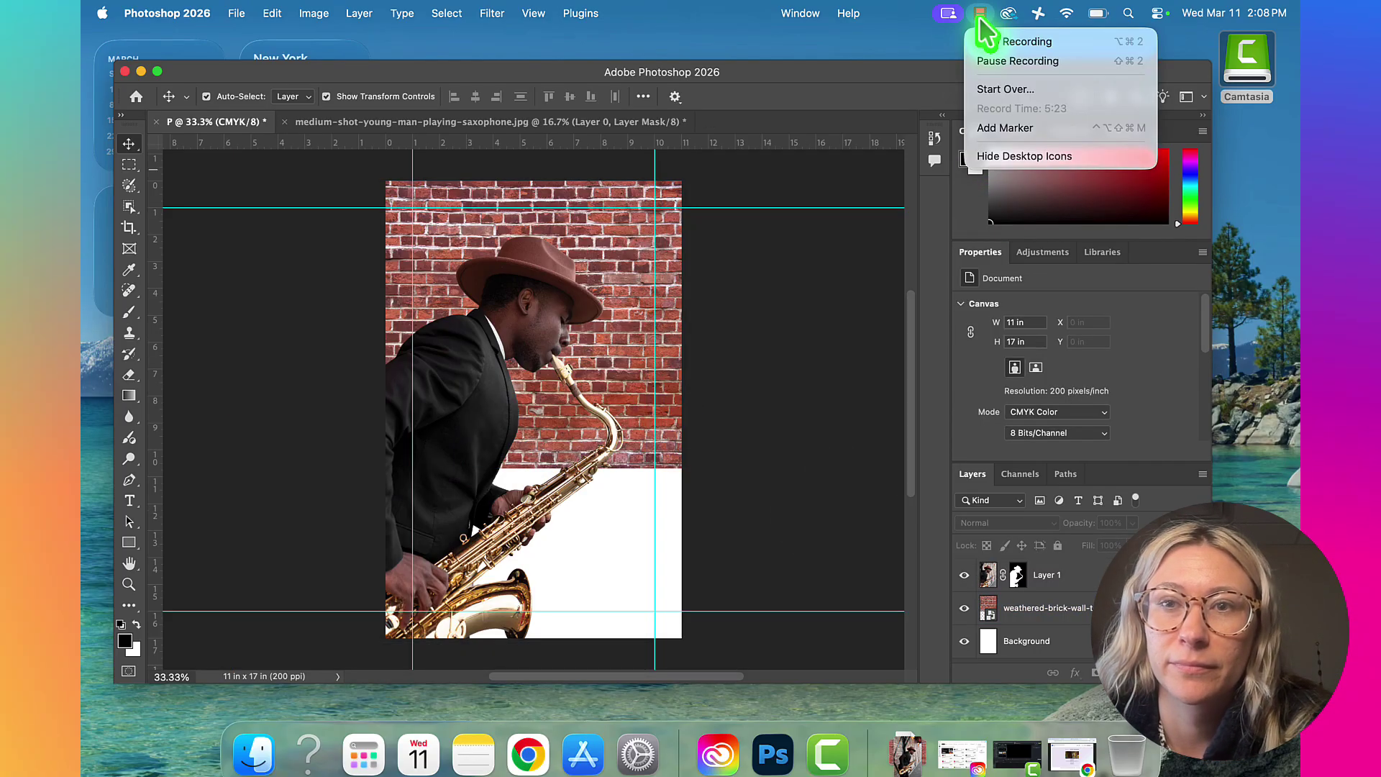